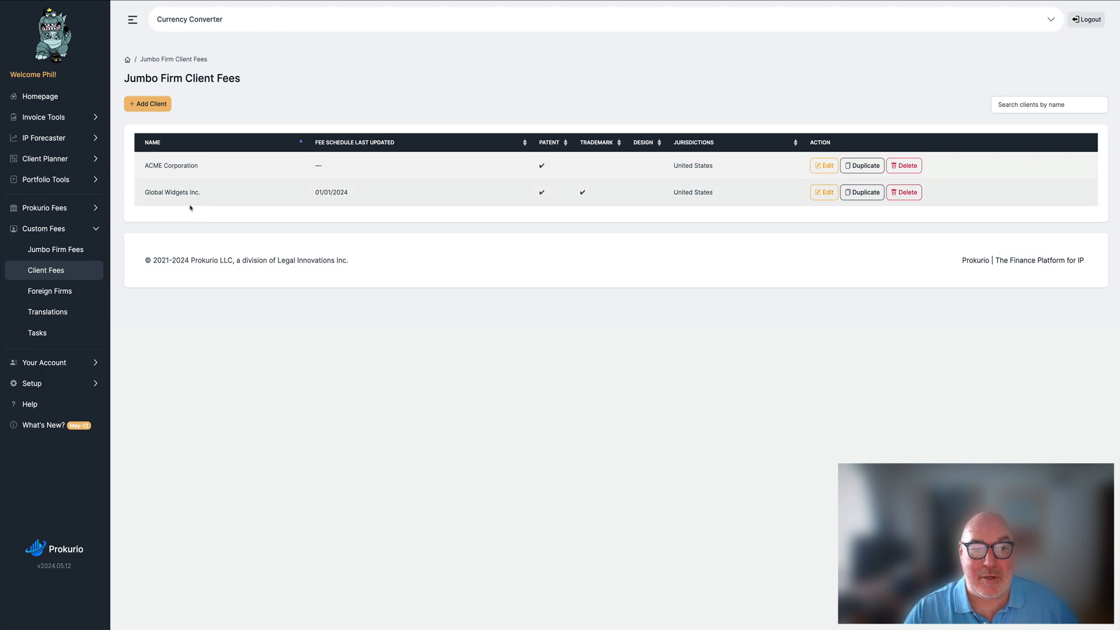
# - Review ACME Corporation's client maintenance settings and return to the client fees list
pyautogui.click(826, 170)
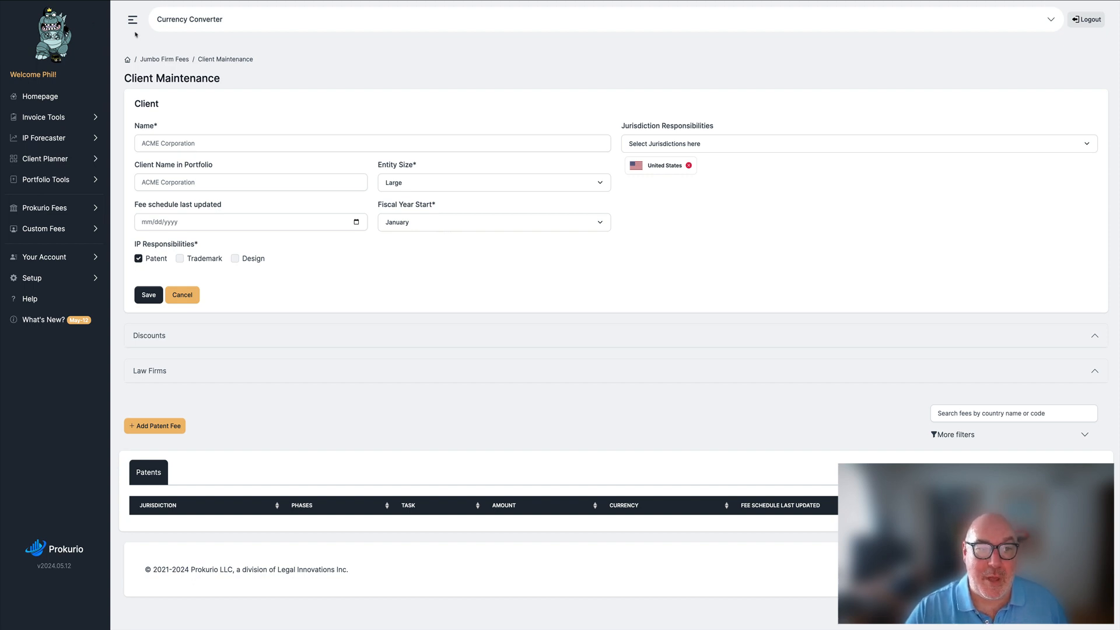
pyautogui.click(163, 59)
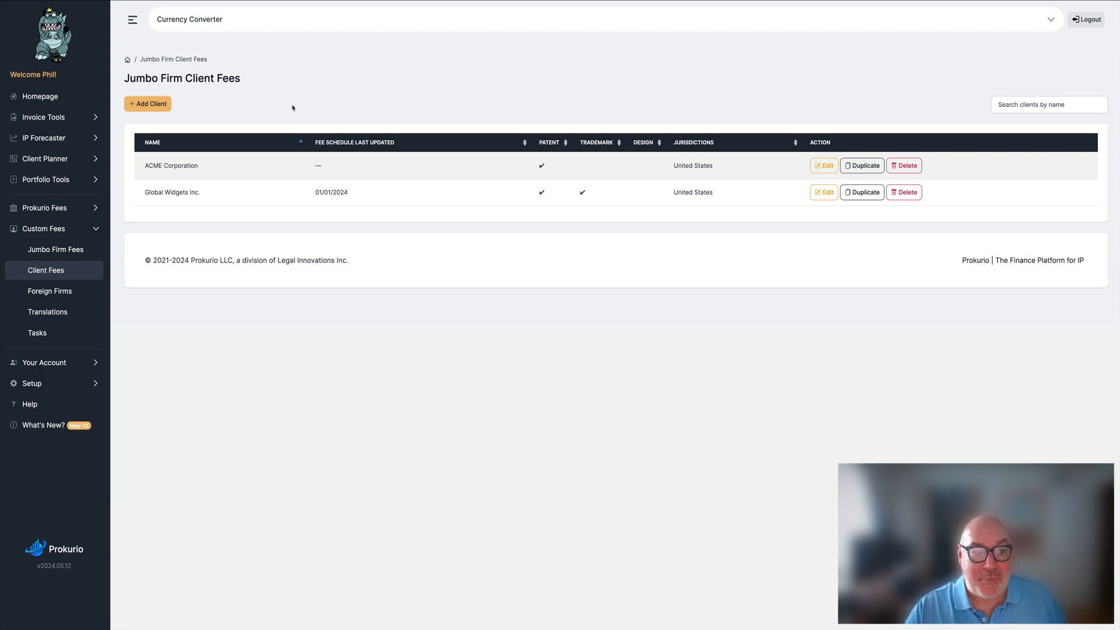
# - Start a new plan in the client planner and view its cost forecast chart
pyautogui.click(54, 163)
pyautogui.click(44, 183)
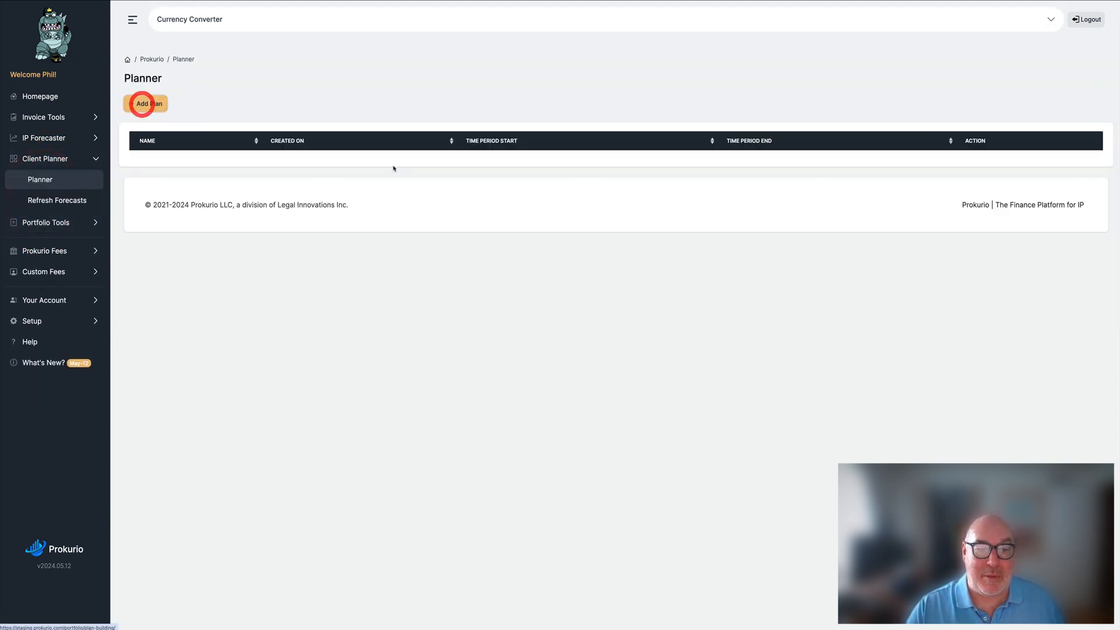
pyautogui.click(142, 104)
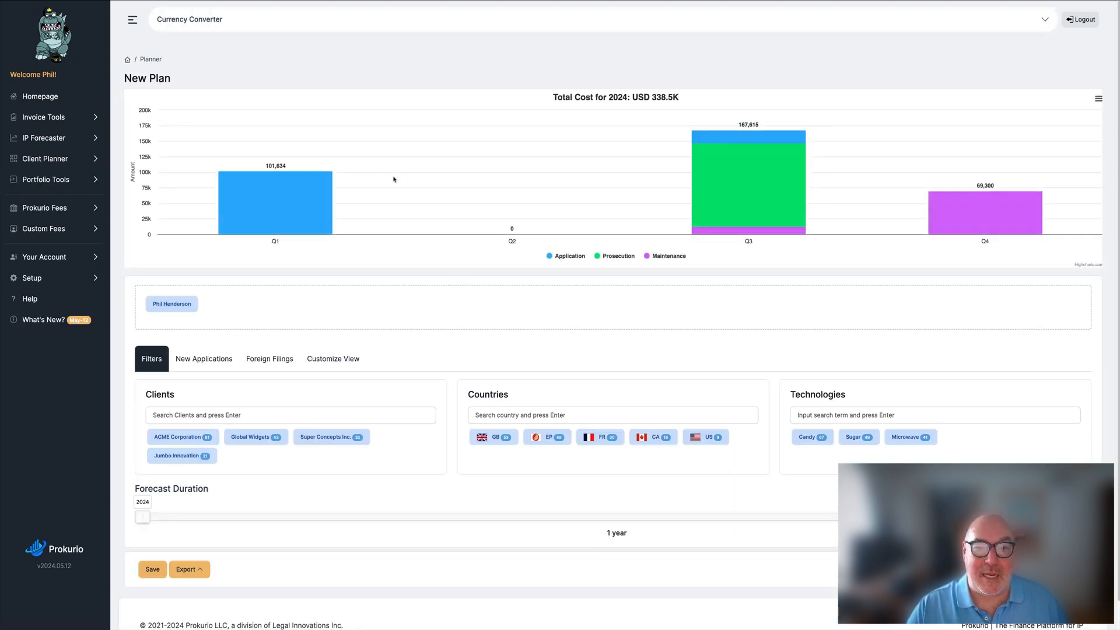
pyautogui.scroll(-1, 394, 179)
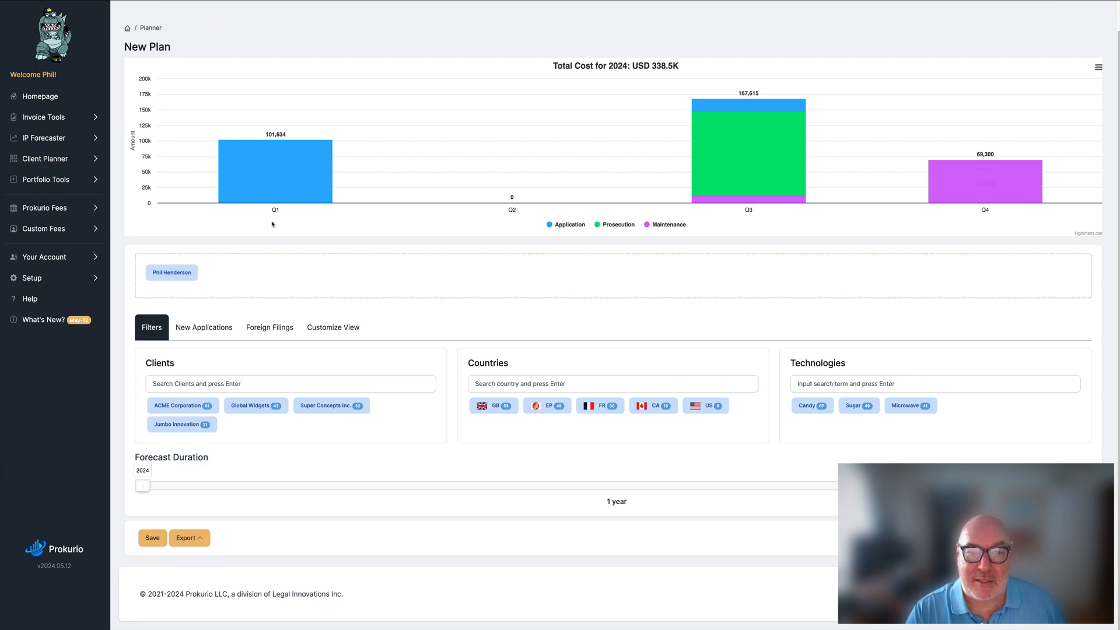
pyautogui.moveTo(295, 228)
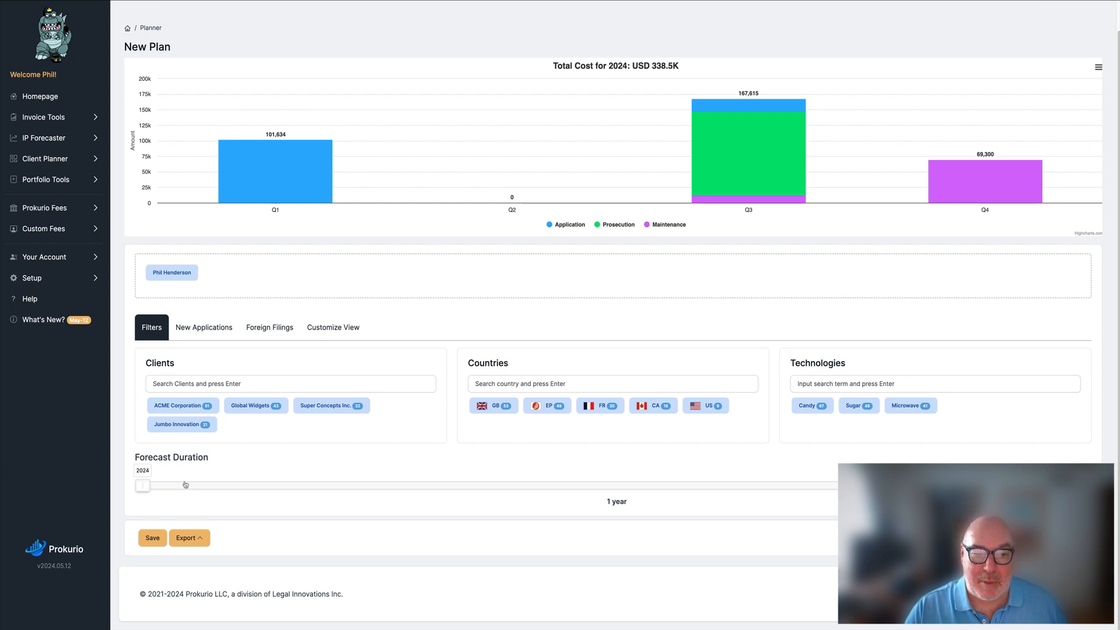
# - Look over the plan's new application and view customization options, ending back at the filters
pyautogui.click(199, 329)
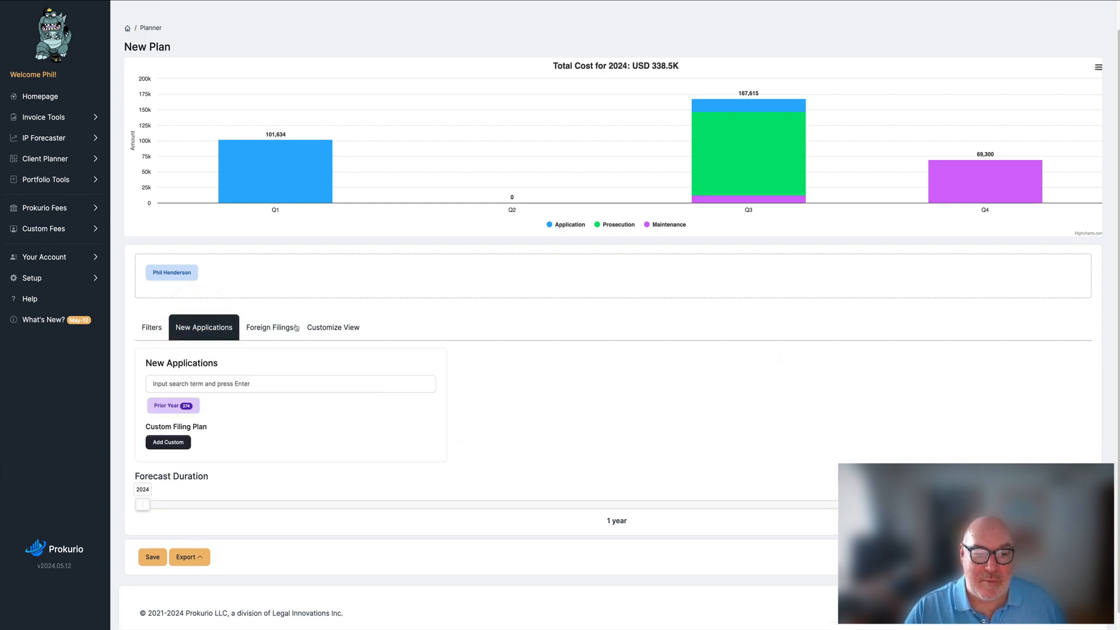
pyautogui.click(323, 330)
pyautogui.click(151, 328)
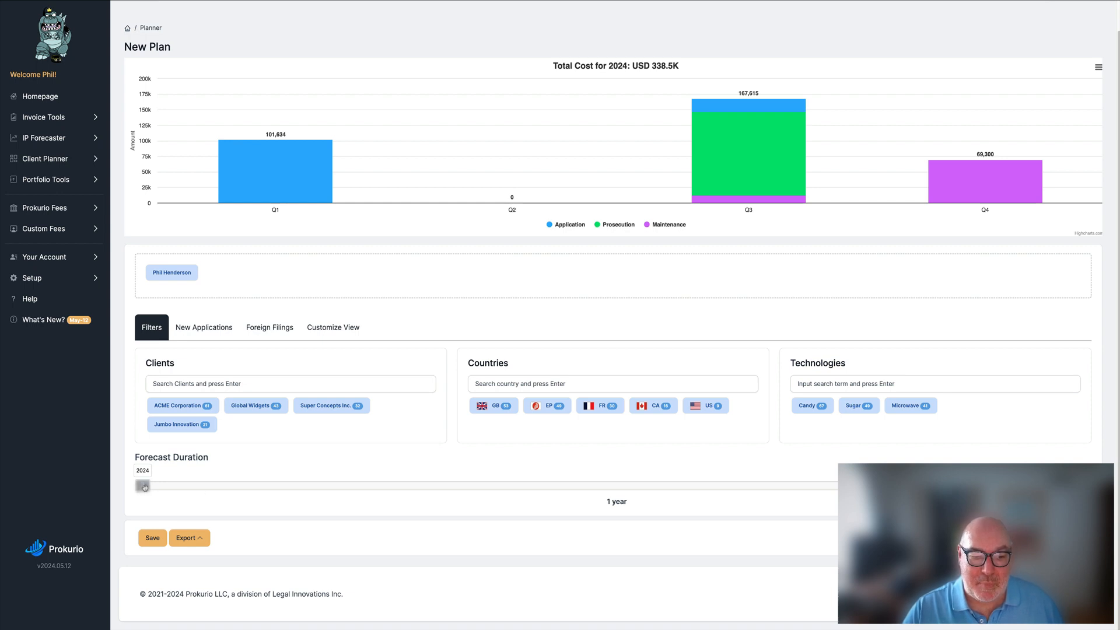
# - Set the plan's forecast duration to run from 2024 to 2027
pyautogui.moveTo(145, 486); pyautogui.dragTo(239, 485)
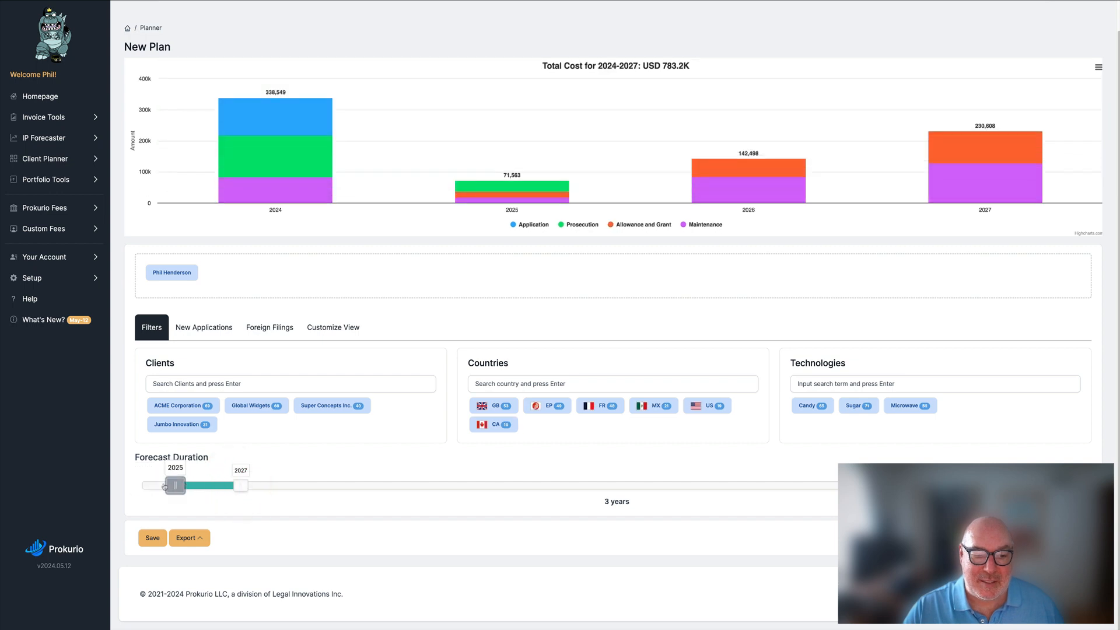
pyautogui.moveTo(152, 487); pyautogui.dragTo(241, 487)
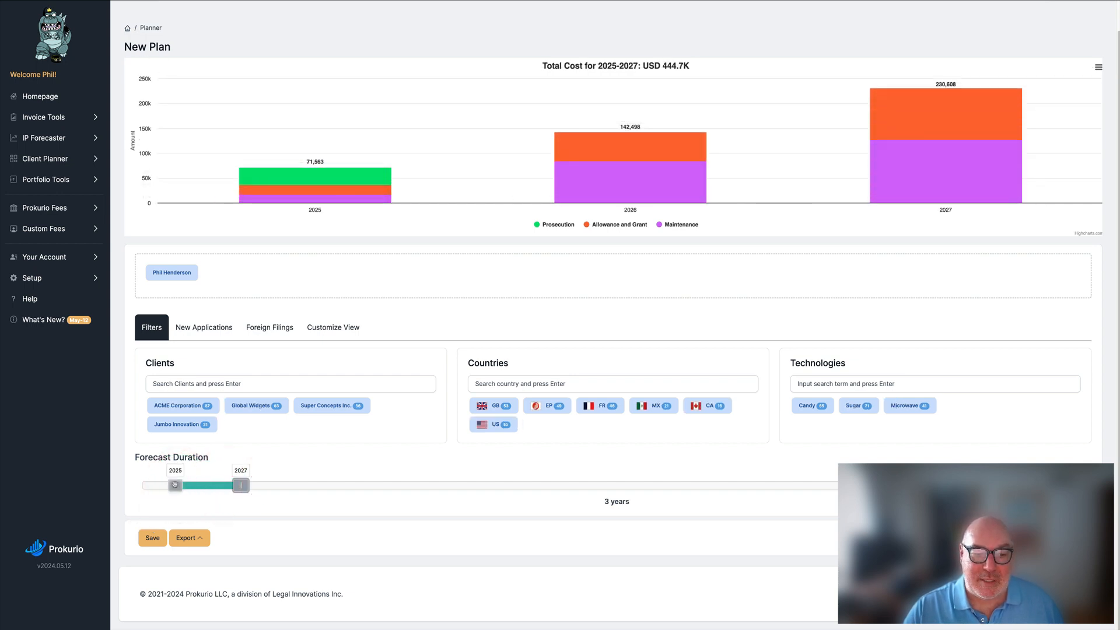
pyautogui.moveTo(175, 485); pyautogui.dragTo(142, 485)
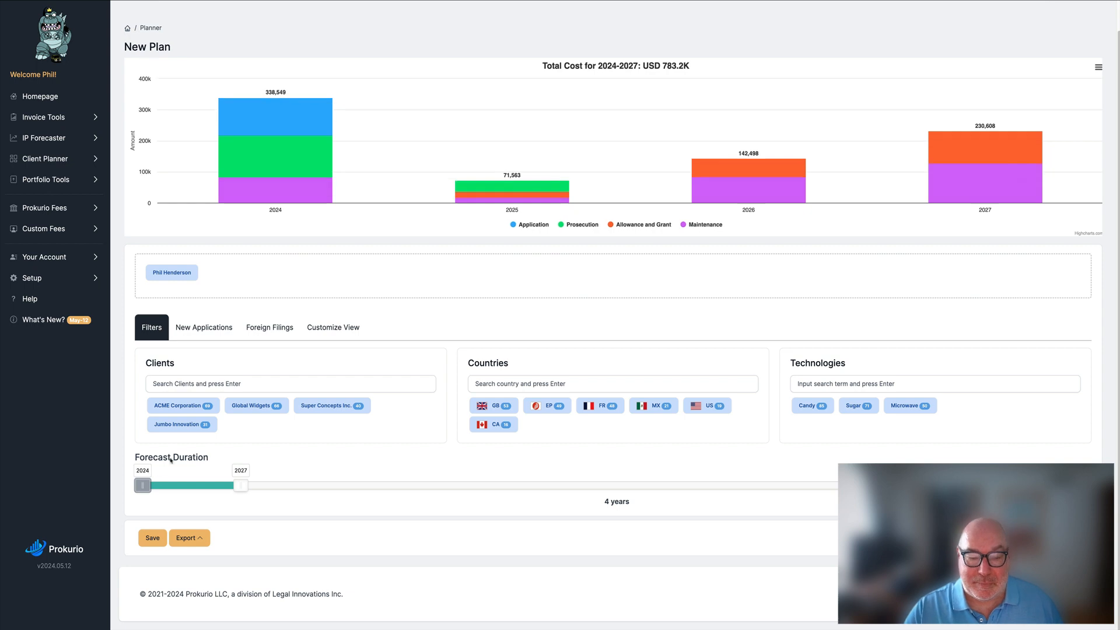
# - Exclude PTO fees and law firm fees from the forecast one at a time, restoring each one
pyautogui.scroll(1, 169, 459)
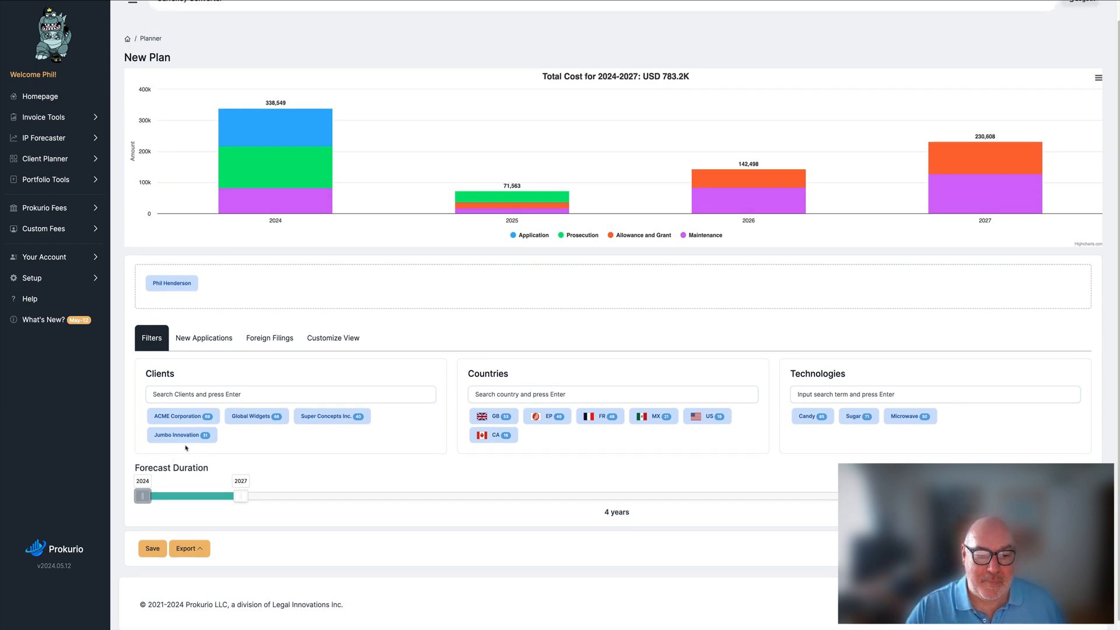
pyautogui.click(326, 339)
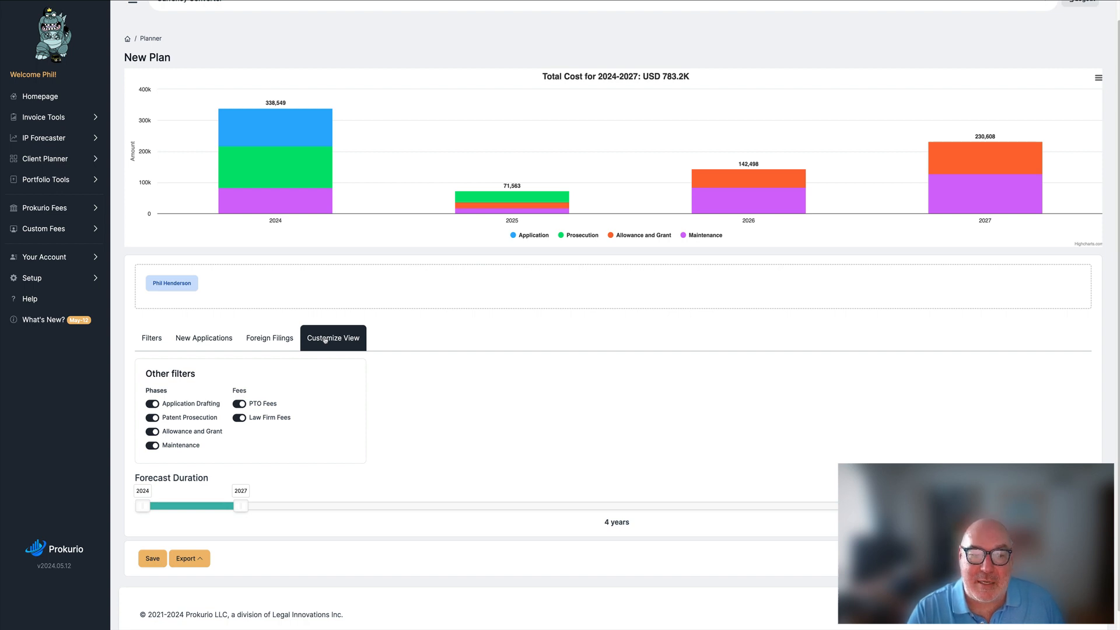
pyautogui.click(239, 404)
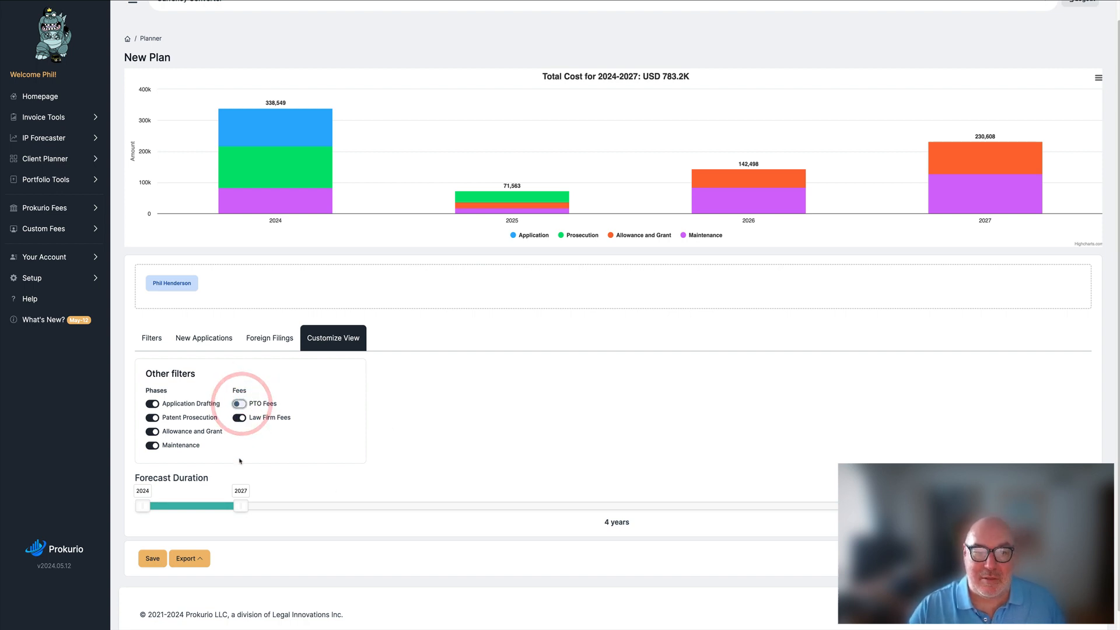
pyautogui.click(239, 404)
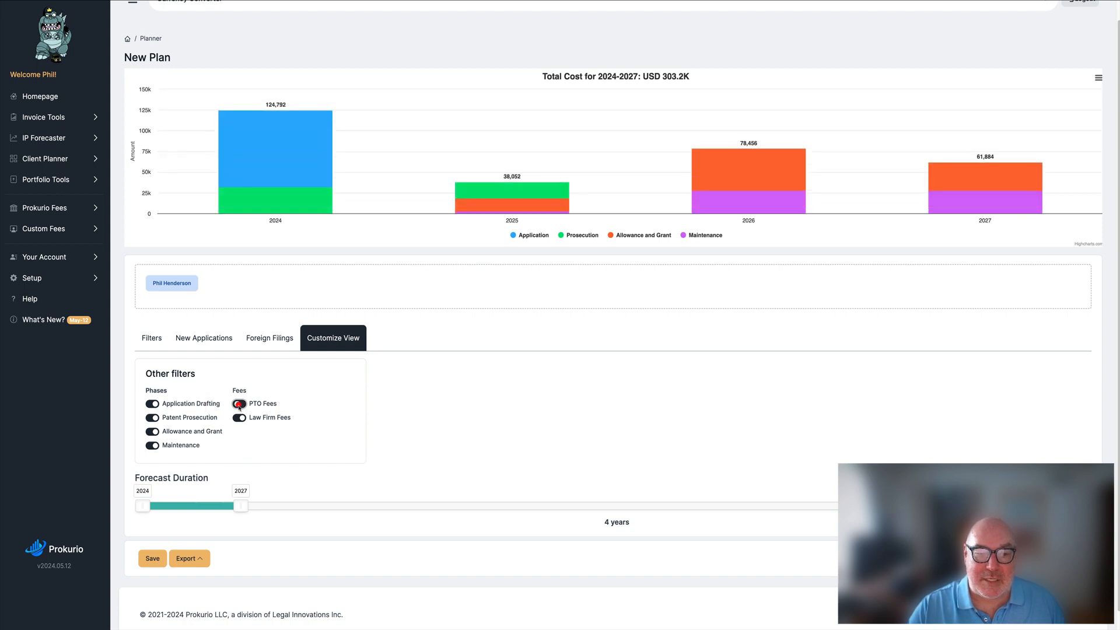
pyautogui.click(239, 417)
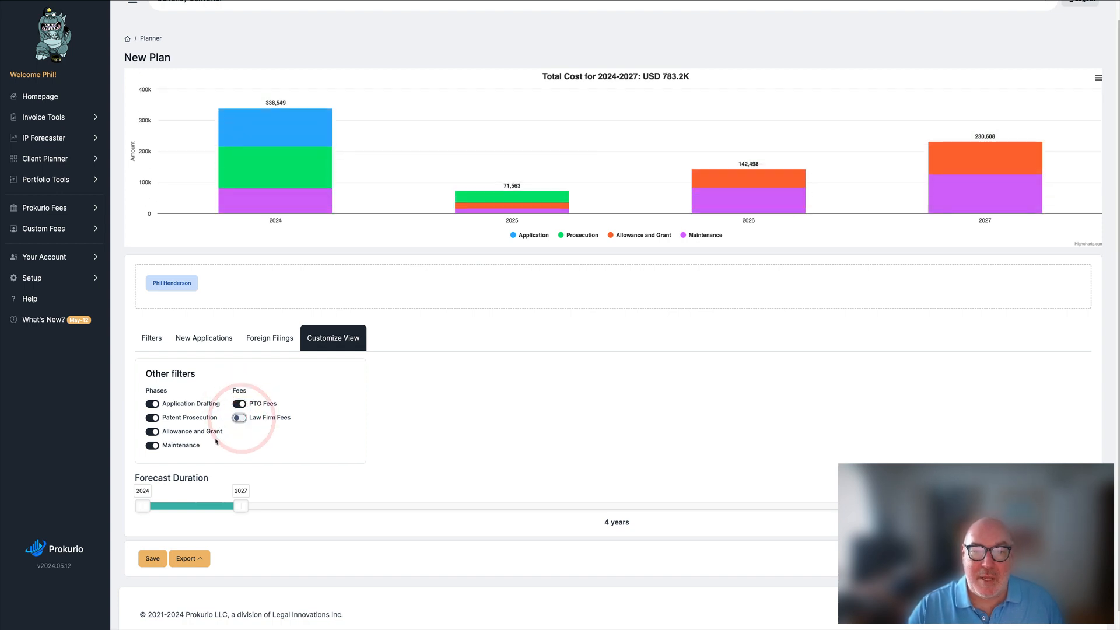
pyautogui.click(238, 418)
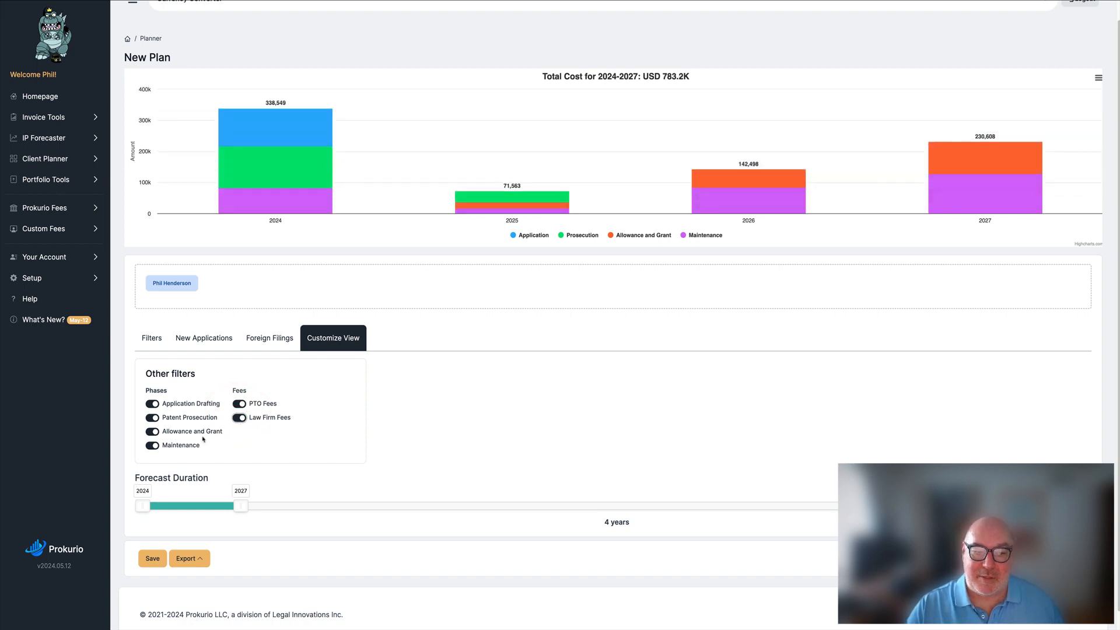
# - Hide the Application Drafting, Patent Prosecution, and Allowance and Grant phases to isolate Maintenance costs, and restore all three phases
pyautogui.click(152, 403)
pyautogui.click(153, 418)
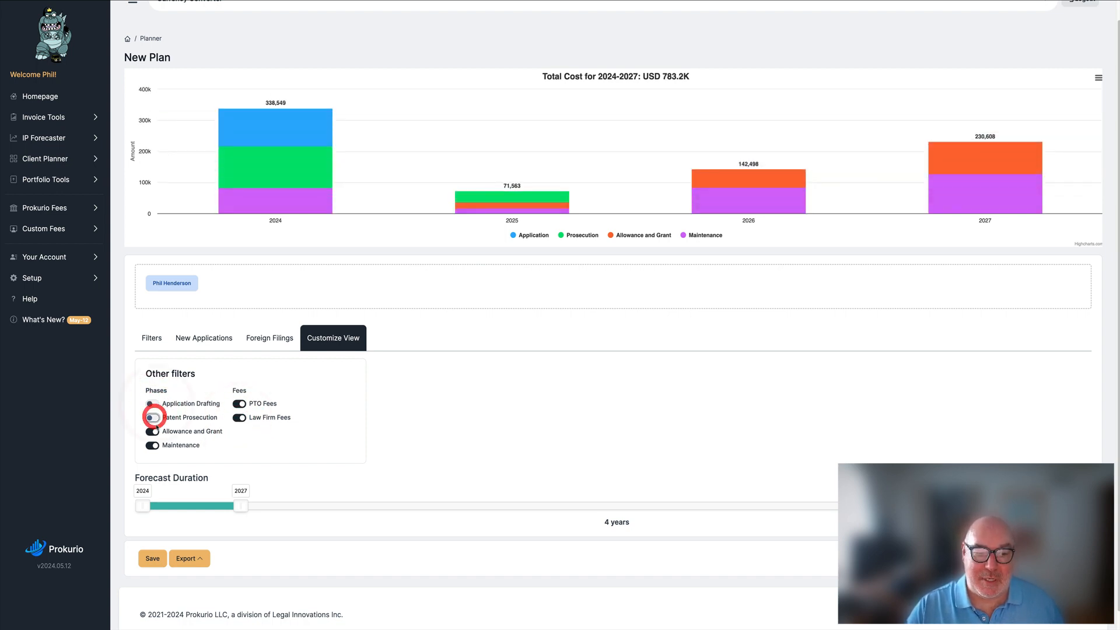
pyautogui.click(154, 431)
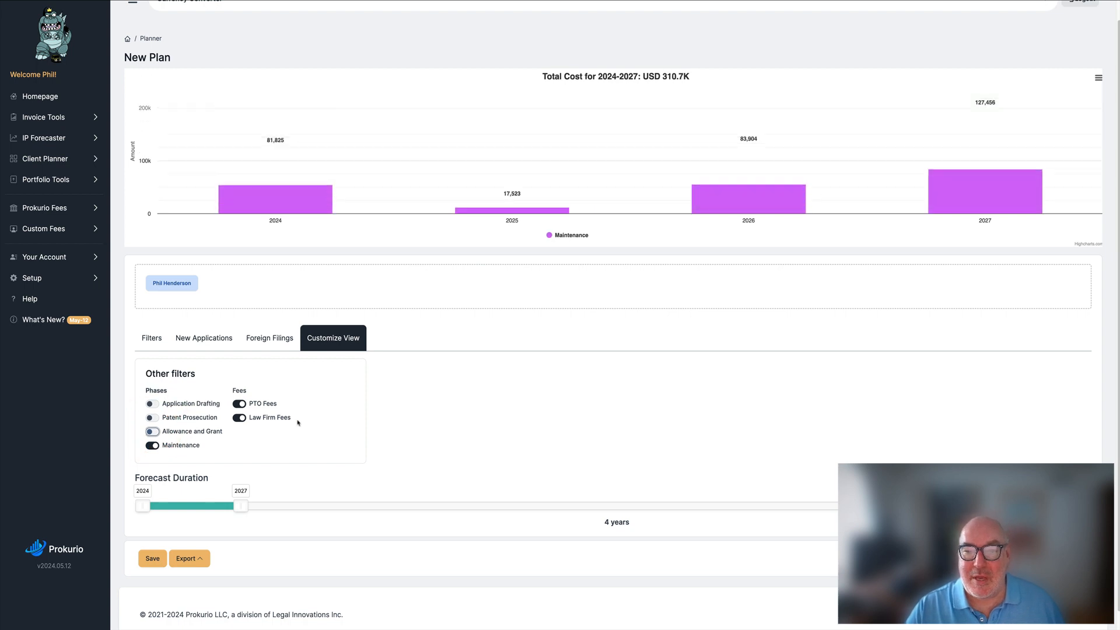
pyautogui.click(152, 432)
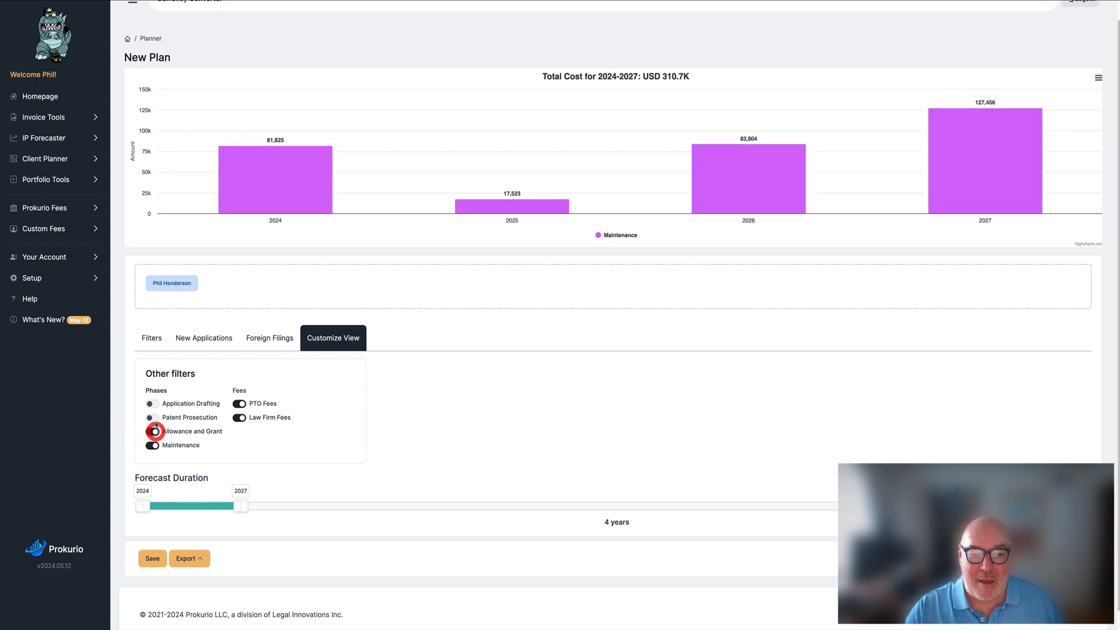
pyautogui.click(152, 418)
pyautogui.click(152, 404)
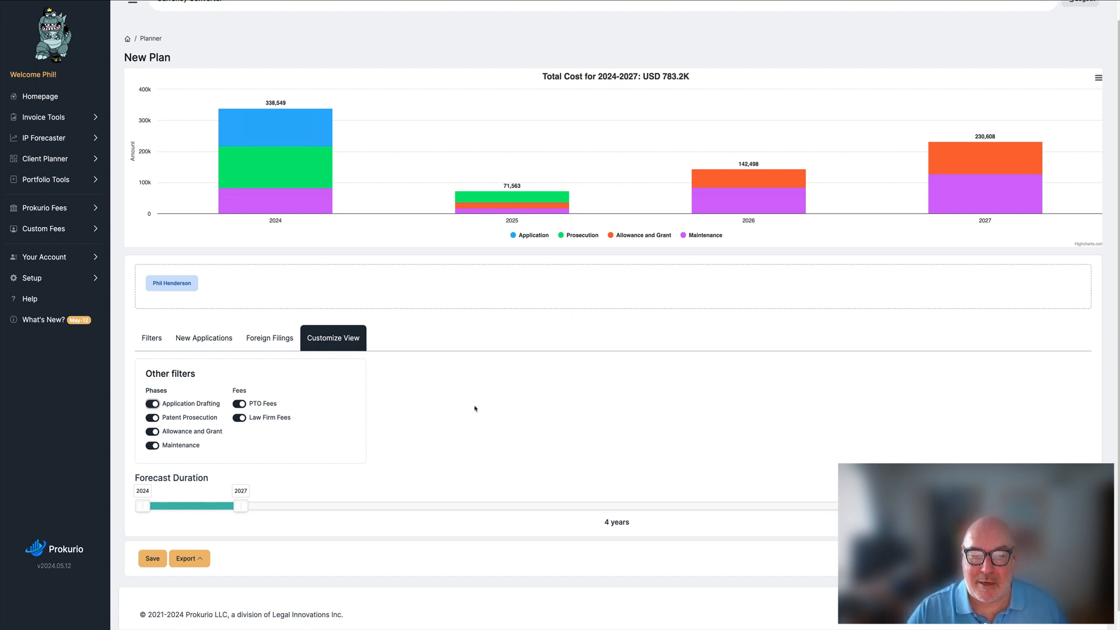
# - Filter the plan to the client ACME Corporation
pyautogui.click(200, 346)
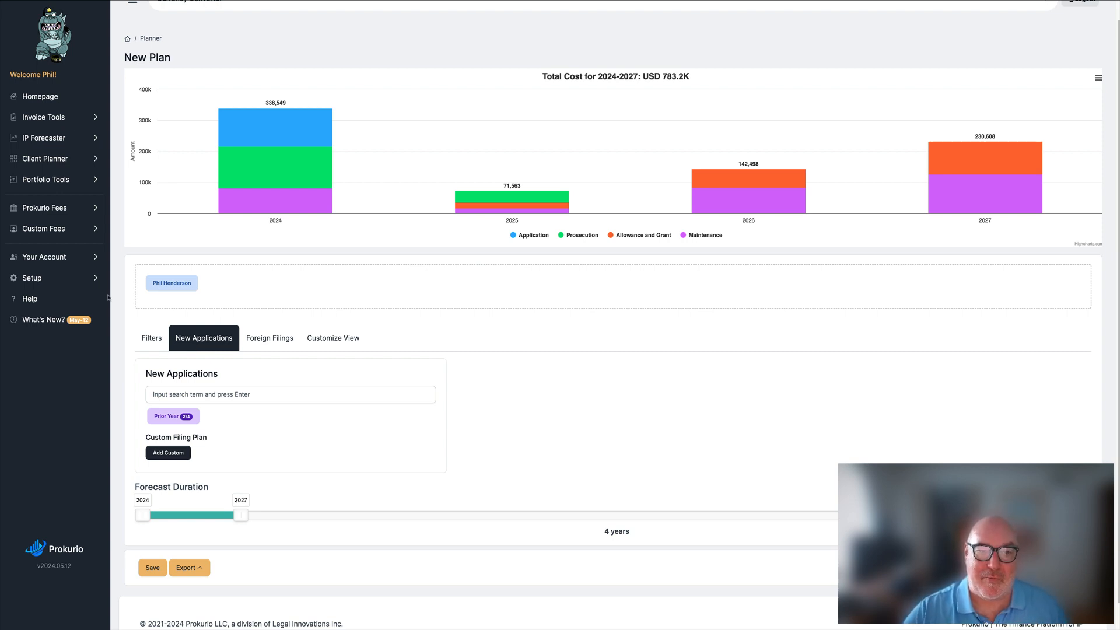
pyautogui.moveTo(261, 127)
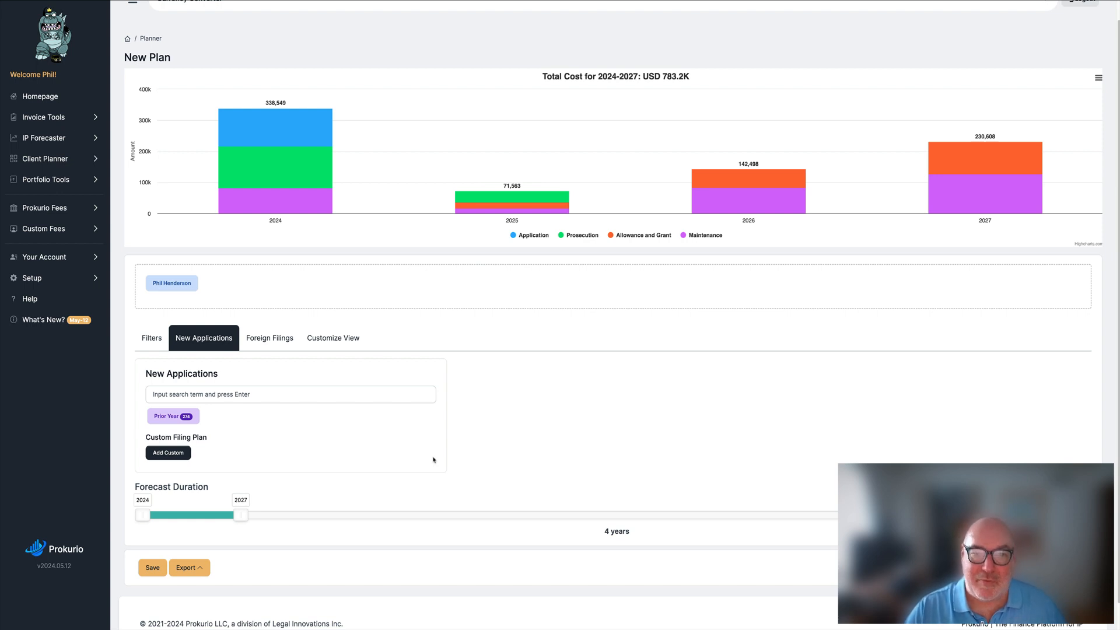
pyautogui.click(152, 338)
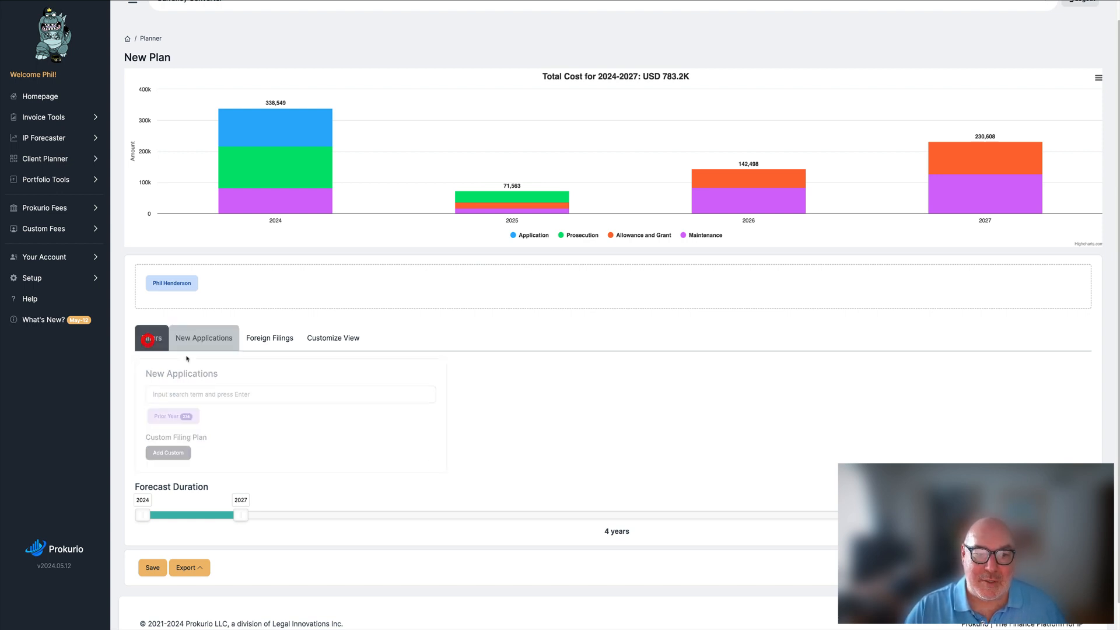
pyautogui.moveTo(180, 416); pyautogui.dragTo(239, 289)
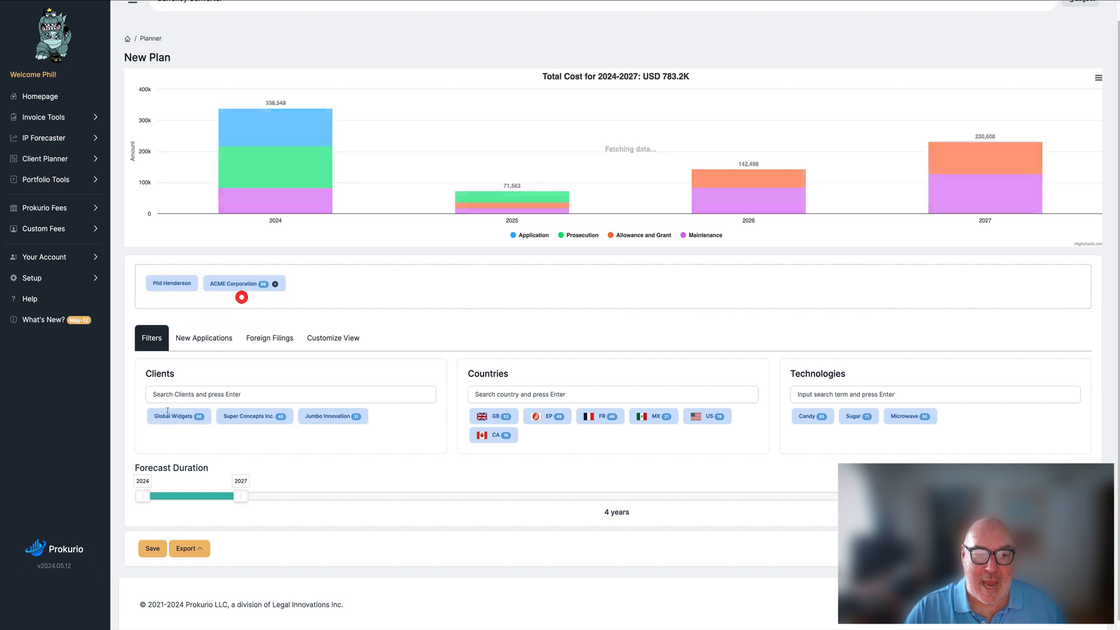
# - Start a custom filing plan for new applications named "Big Year" with ACME Corporation as the client
pyautogui.click(207, 349)
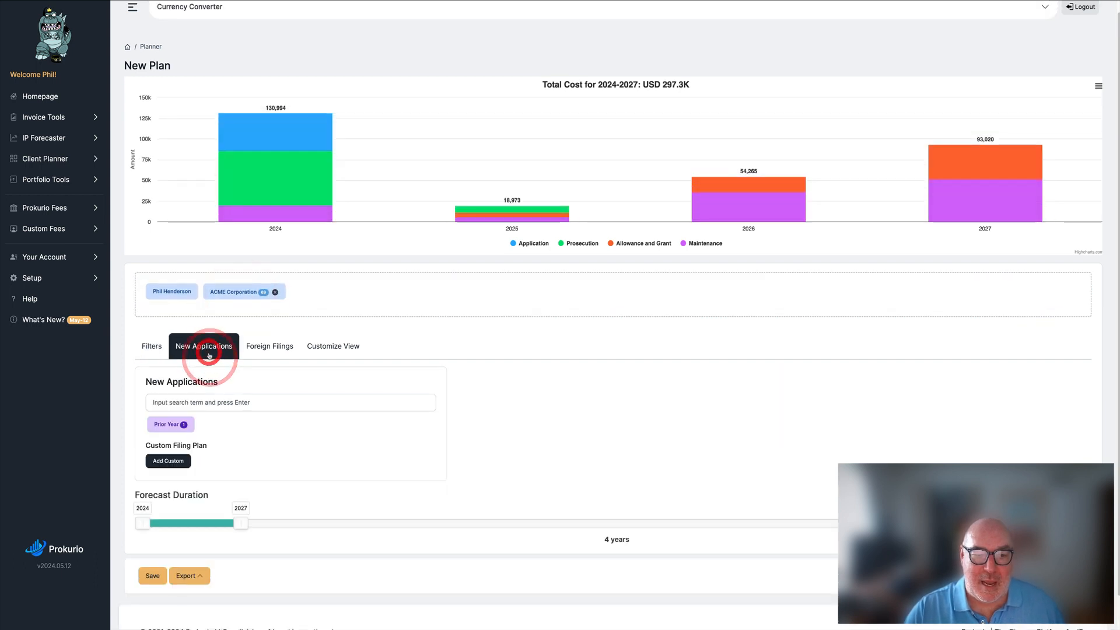
pyautogui.moveTo(175, 425); pyautogui.dragTo(176, 427)
pyautogui.click(168, 465)
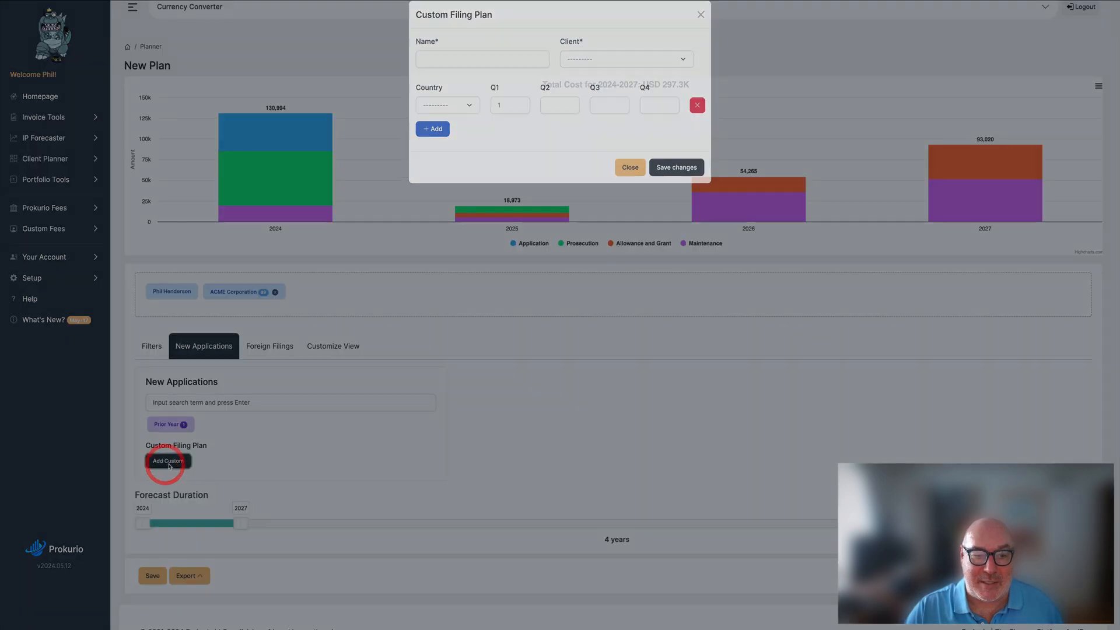
pyautogui.click(464, 67)
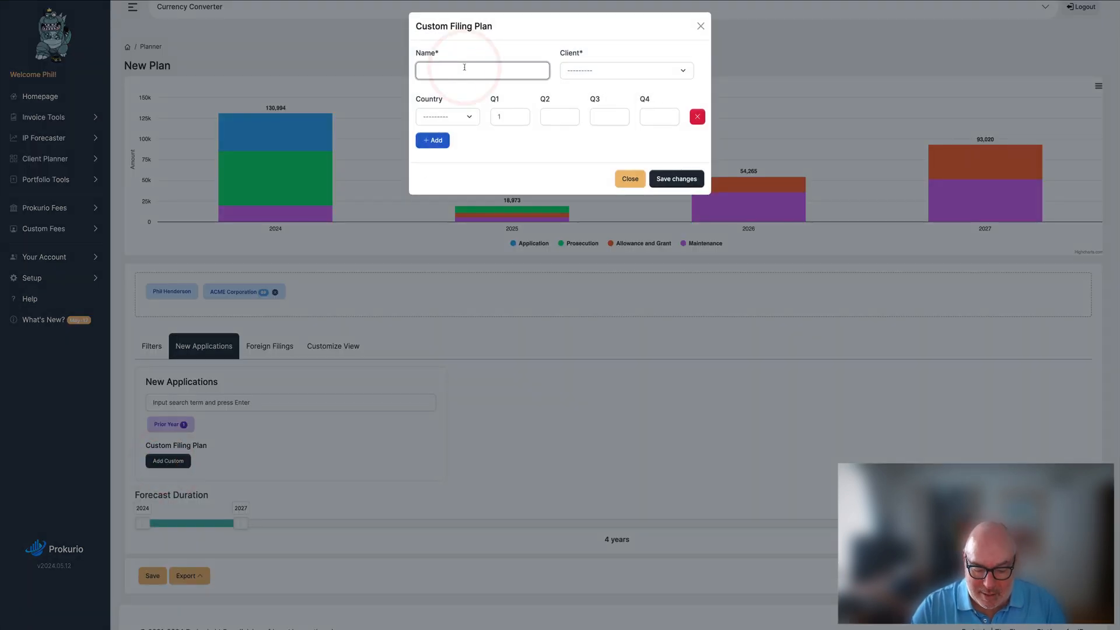
pyautogui.write('Big')
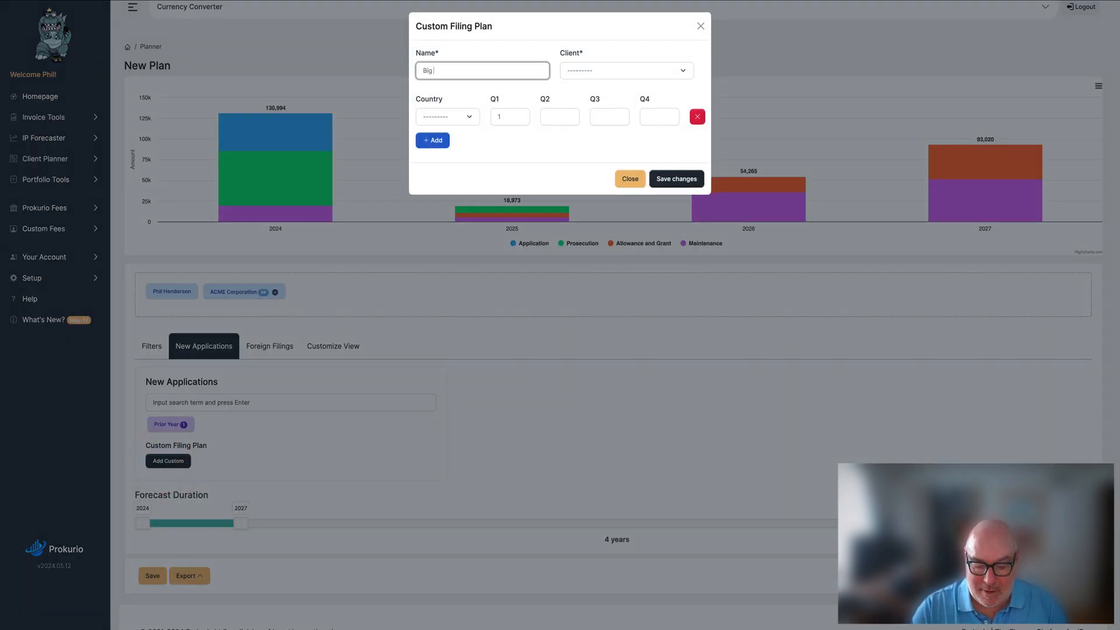
pyautogui.write(' Year')
pyautogui.click(584, 70)
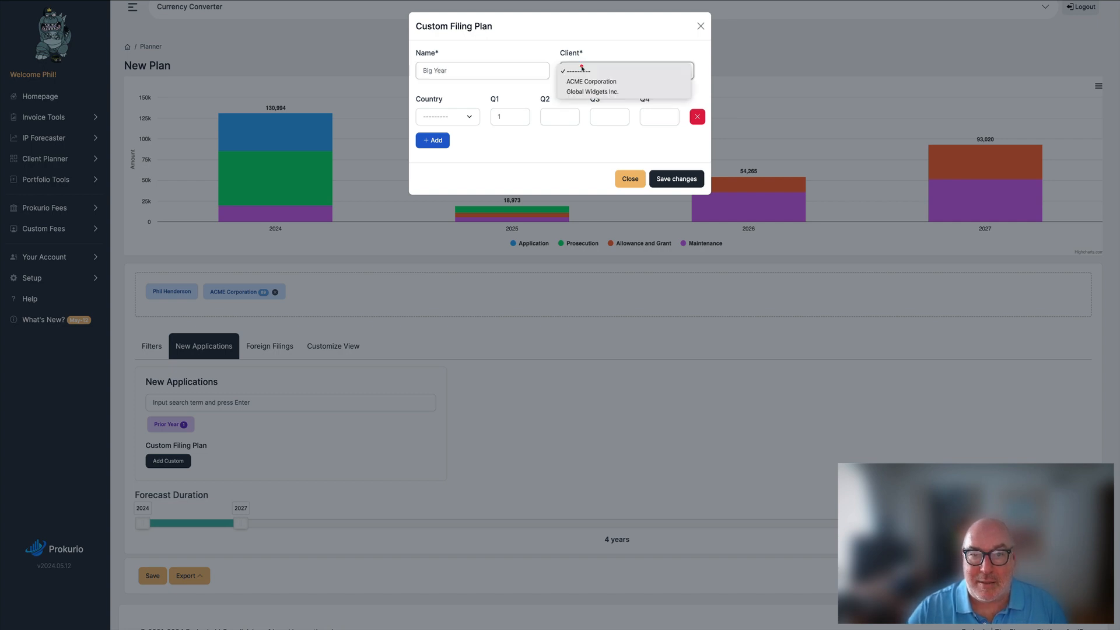
pyautogui.click(583, 78)
# - Set the filing plan's country to United States with 5 applications in each quarter from Q1 to Q4
pyautogui.click(436, 117)
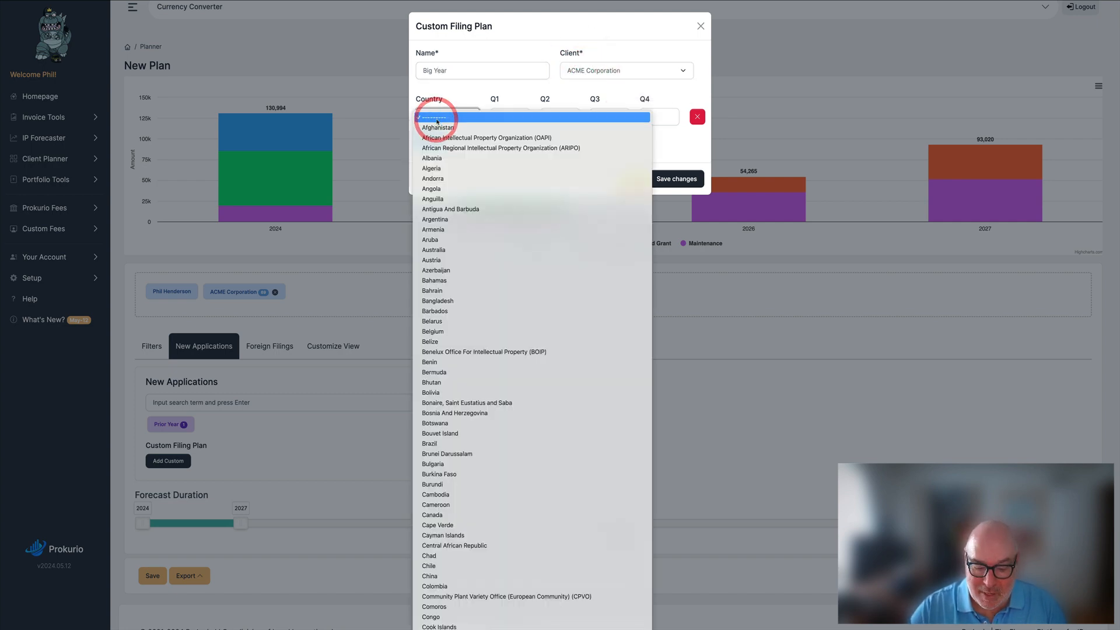
pyautogui.write('us')
pyautogui.scroll(-1, 443, 237)
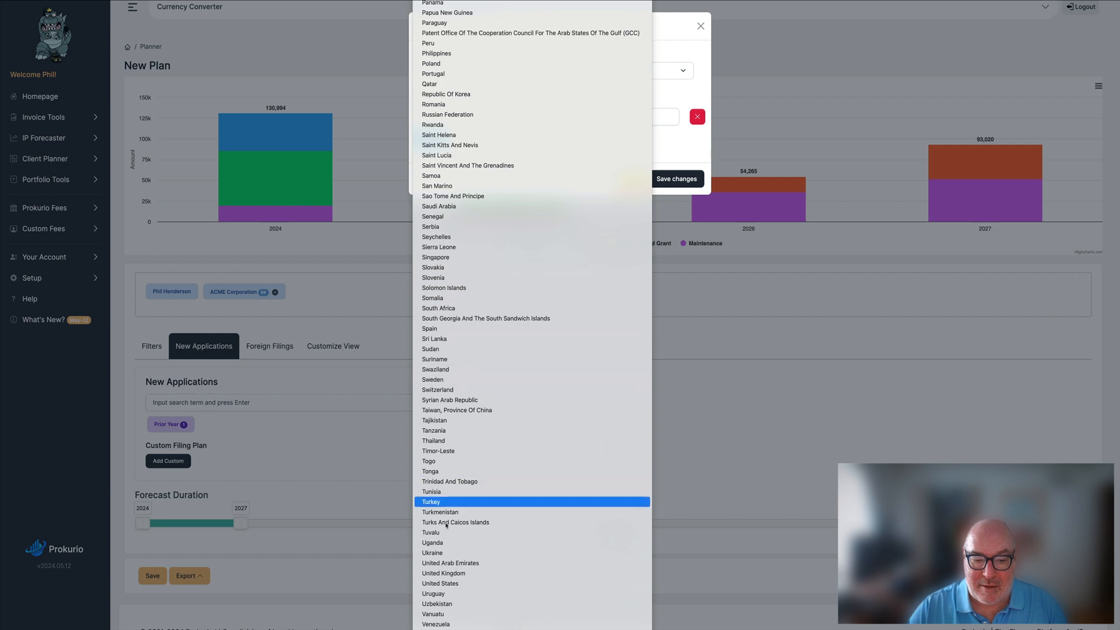
pyautogui.click(453, 581)
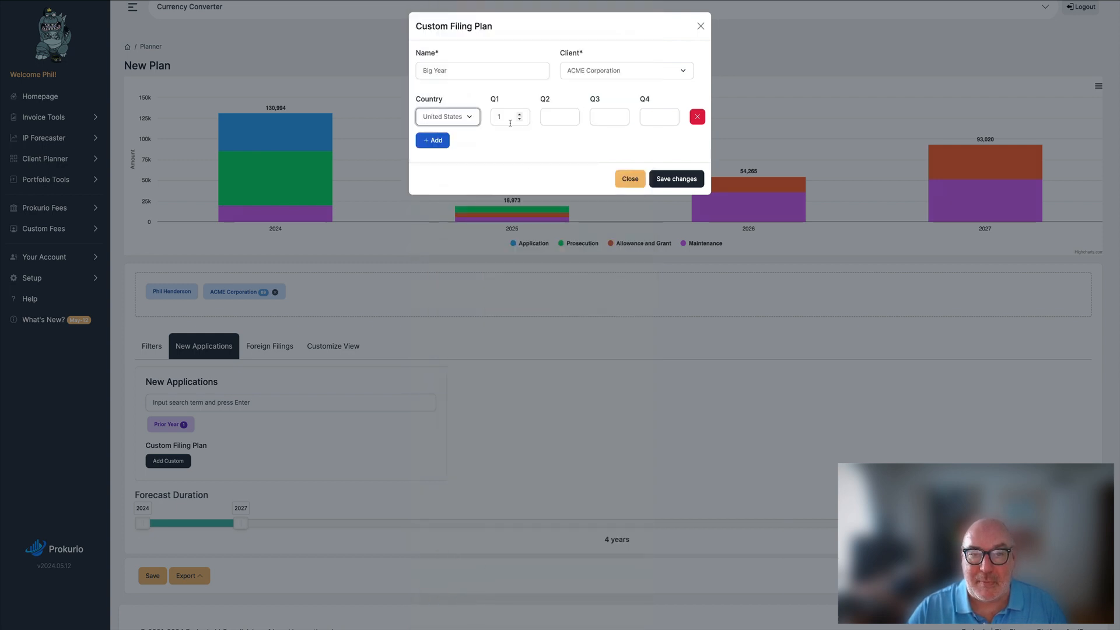
pyautogui.click(489, 119)
pyautogui.write('5')
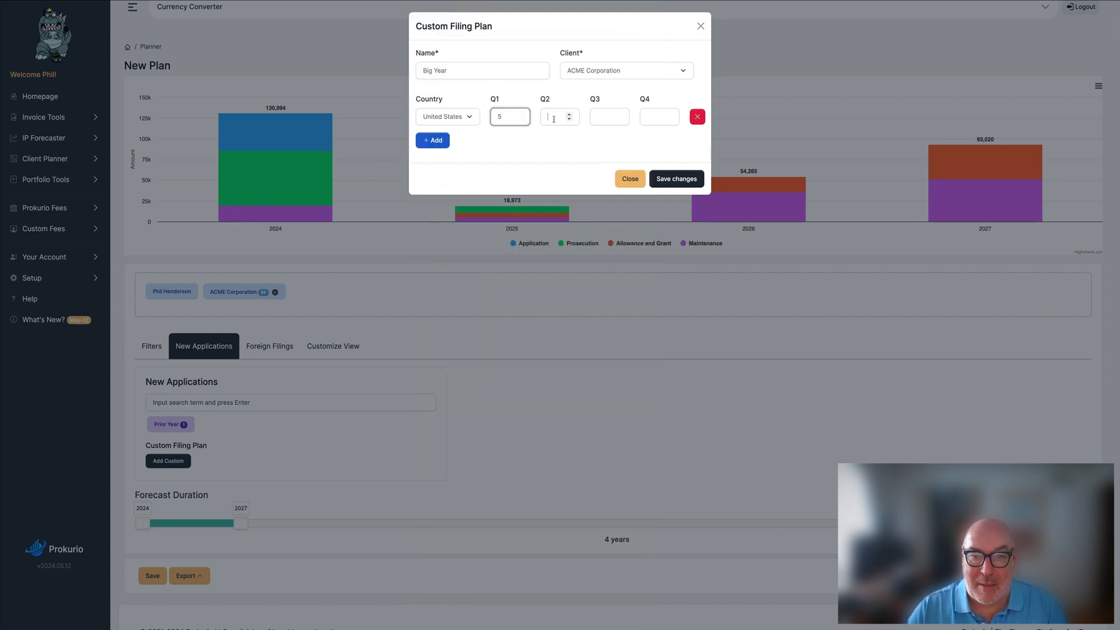
pyautogui.click(550, 117)
pyautogui.write('5')
pyautogui.click(603, 117)
pyautogui.write('5')
pyautogui.click(646, 117)
pyautogui.write('5')
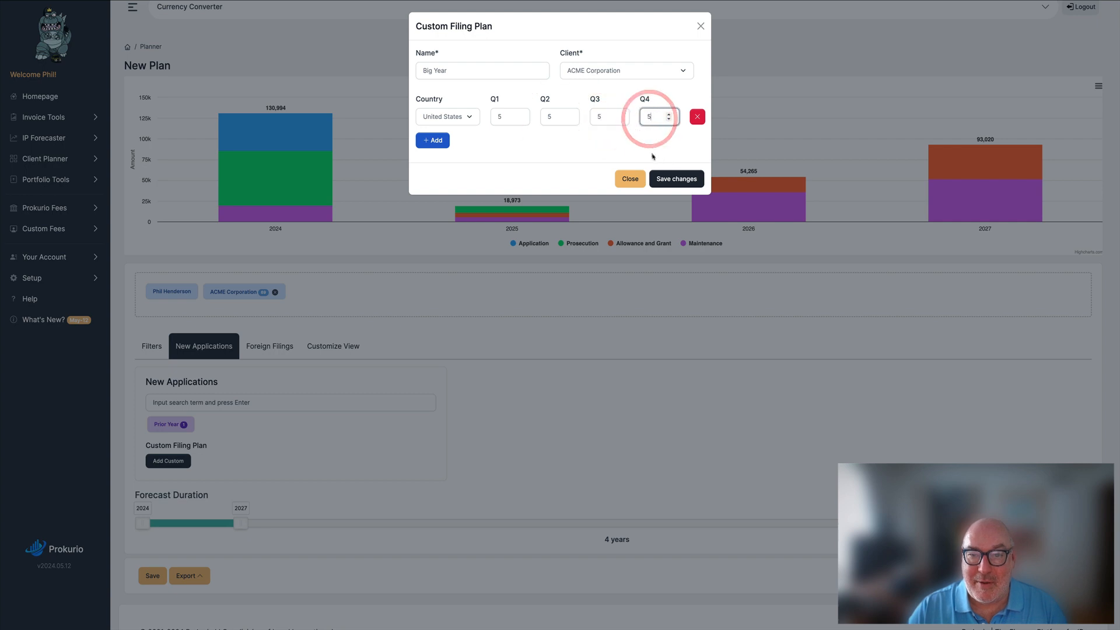
# - Save the "Big Year" filing plan, apply it to the ACME Corporation forecast to preview its costs, and remove it from the forecast again
pyautogui.click(669, 180)
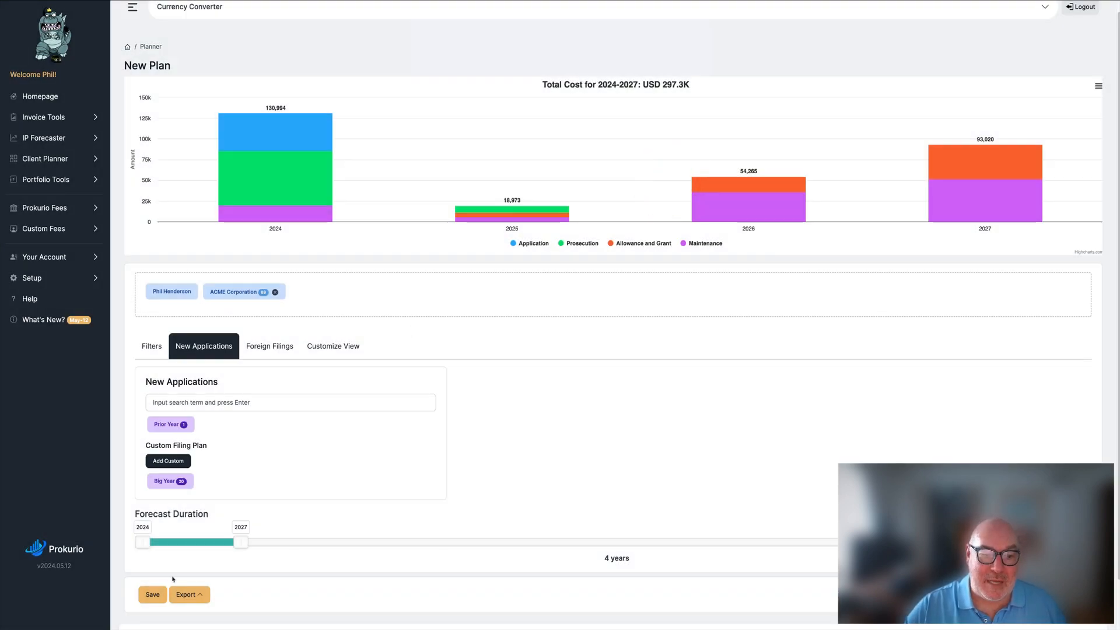
pyautogui.moveTo(172, 481); pyautogui.dragTo(319, 294)
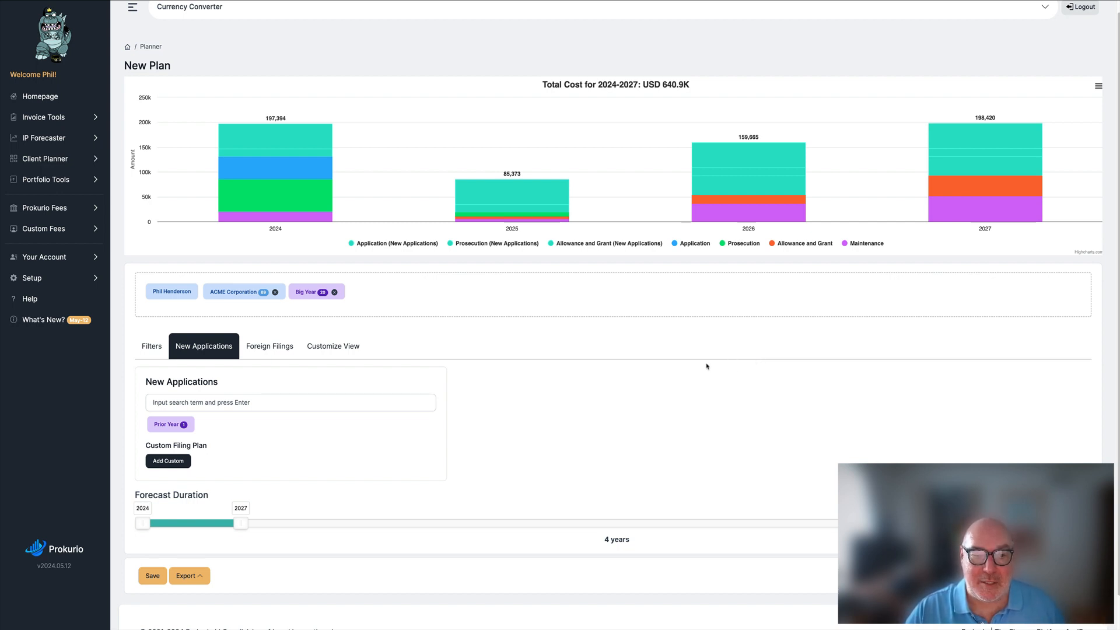
pyautogui.click(334, 292)
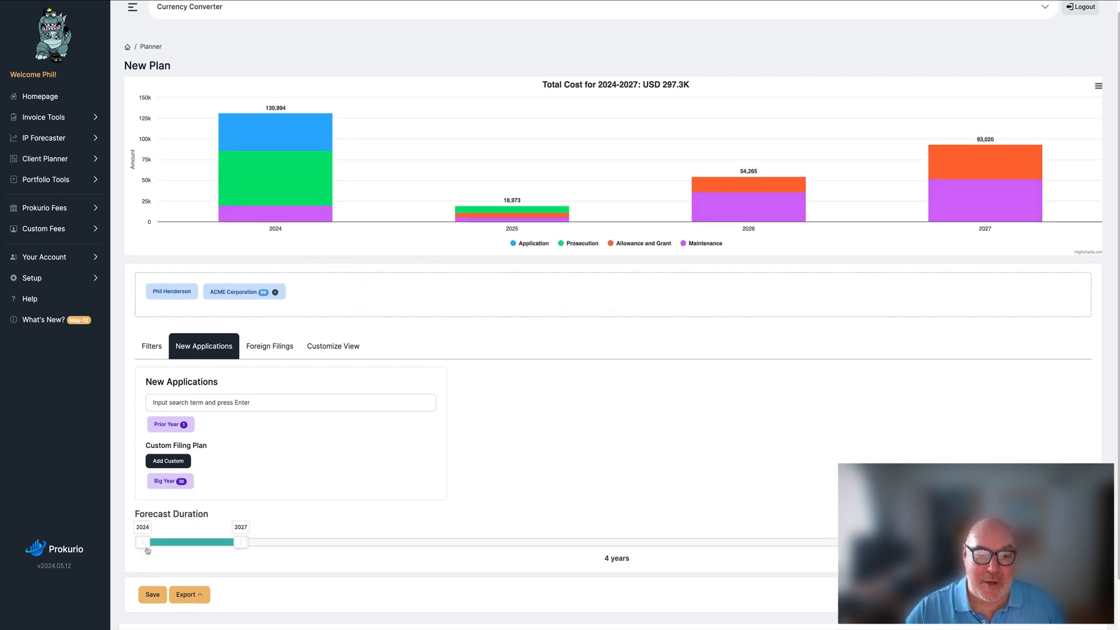
# - Export the plan as a detailed report and open the downloaded spreadsheet in Excel
pyautogui.click(198, 594)
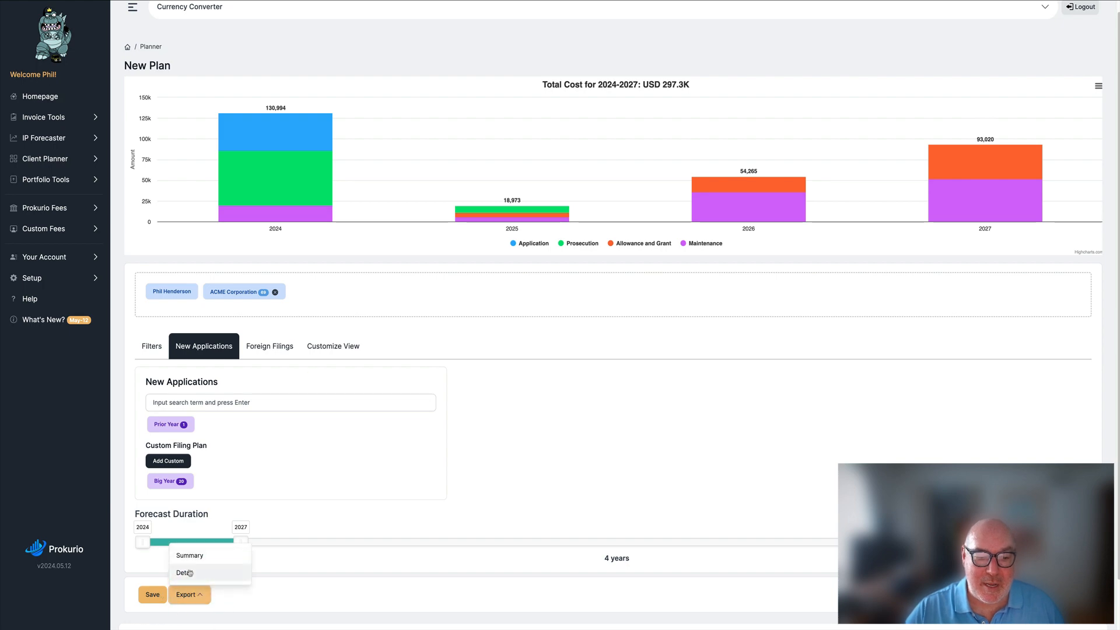
pyautogui.click(185, 572)
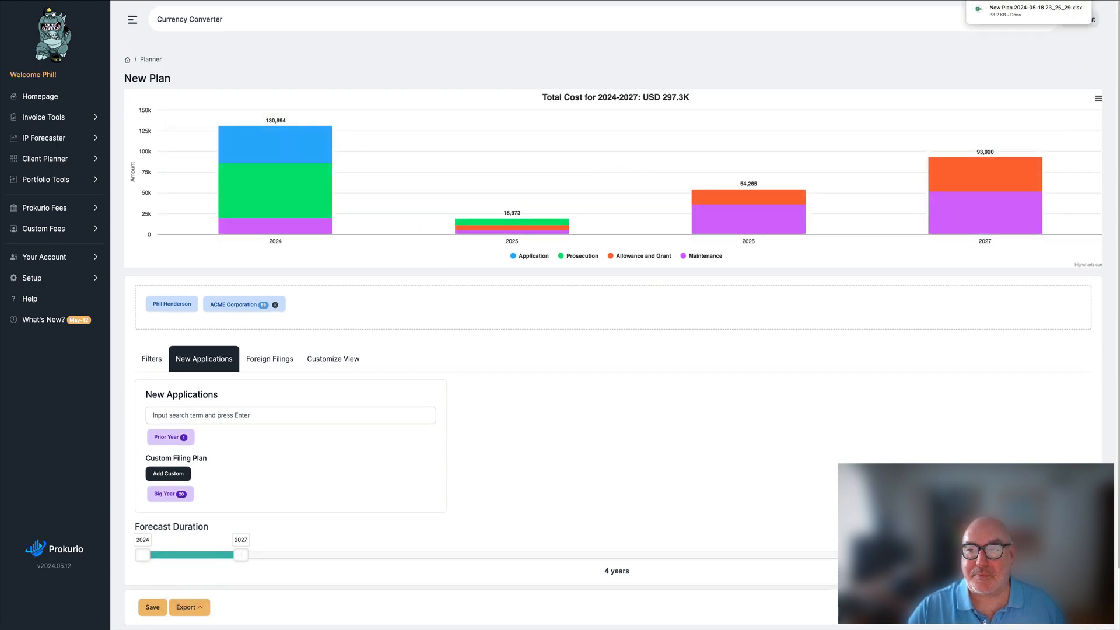
pyautogui.click(999, 11)
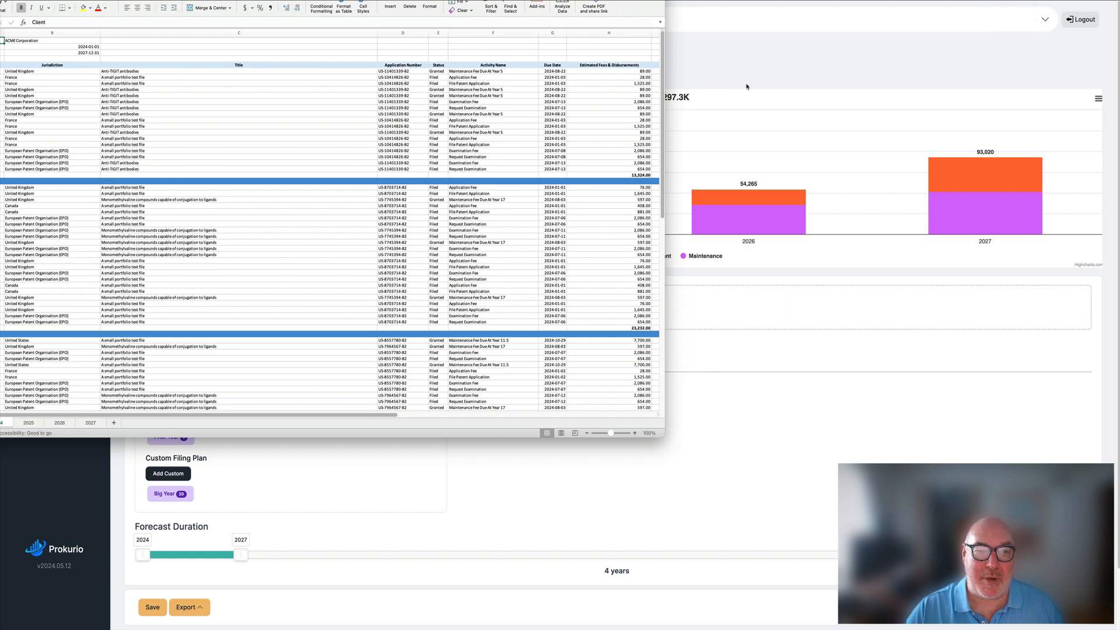
# - Enlarge and reposition the spreadsheet window, and zoom in on the 2024 sheet until its rows are readable from column A
pyautogui.moveTo(660, 434); pyautogui.dragTo(1032, 596)
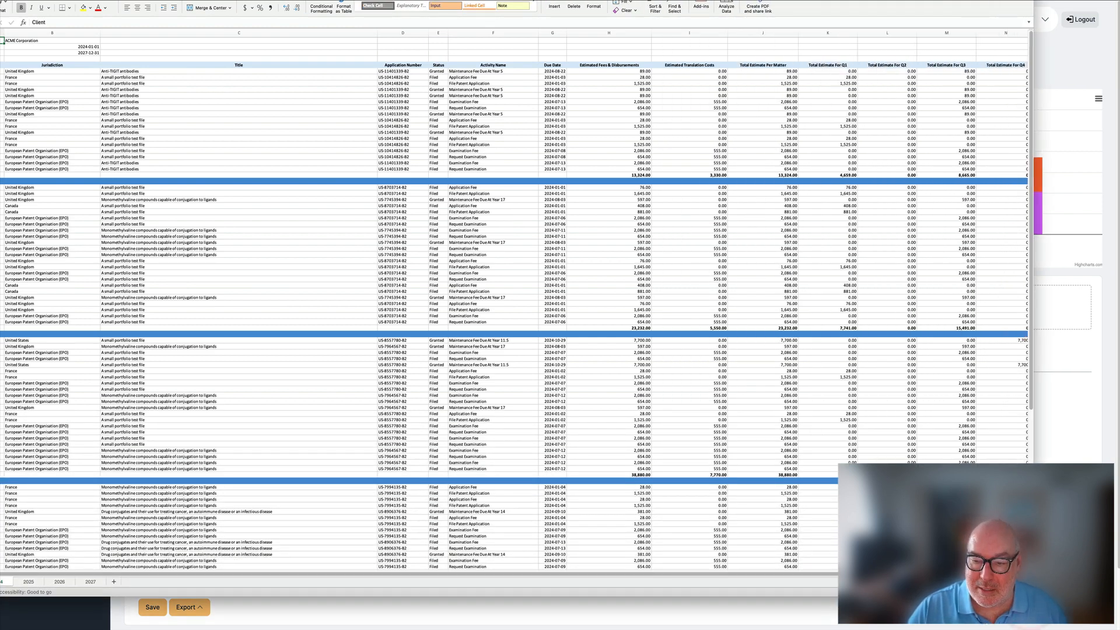
pyautogui.click(997, 591)
pyautogui.click(998, 591)
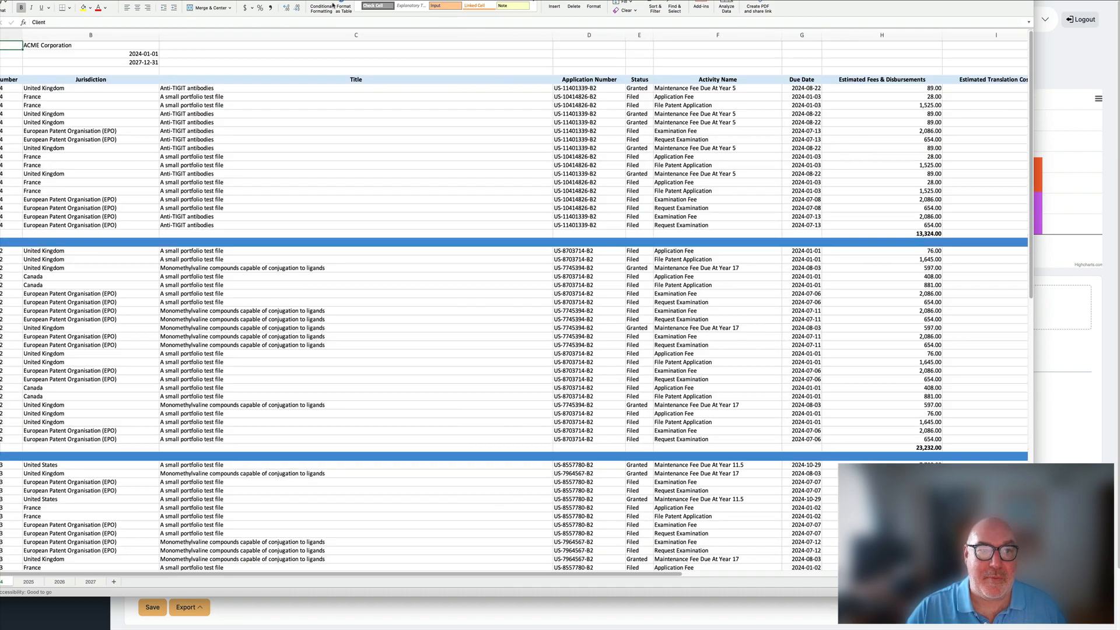
pyautogui.moveTo(233, 1); pyautogui.dragTo(294, 3)
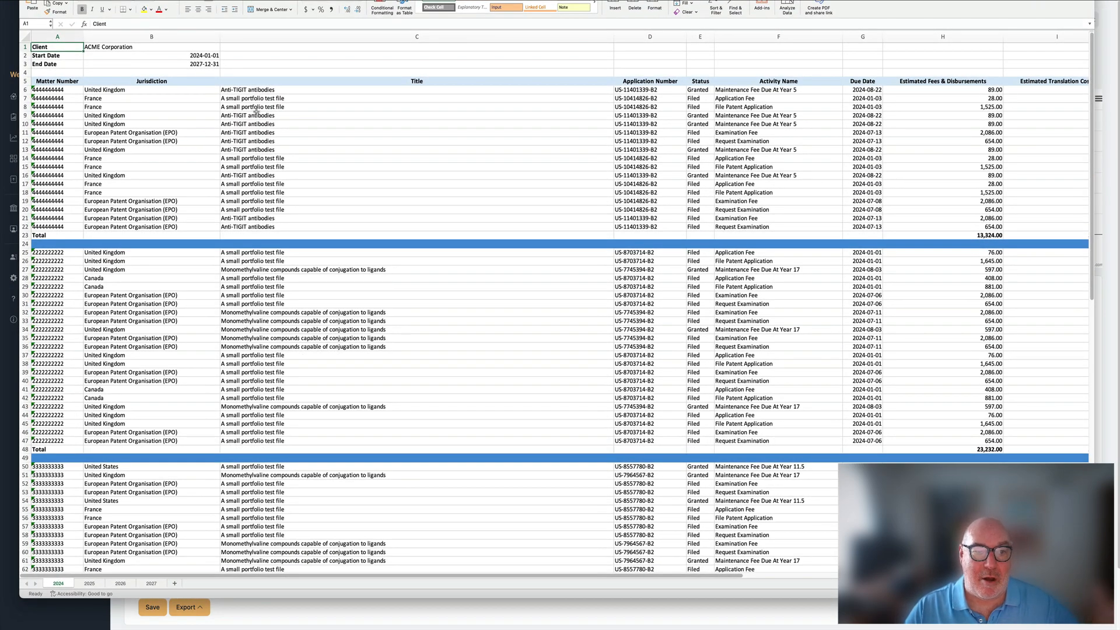
# - Examine the matter rows of the 2024 sheet and its estimate columns, from Estimated Fees & Disbursements to the quarterly estimates
pyautogui.scroll(-1, 257, 110)
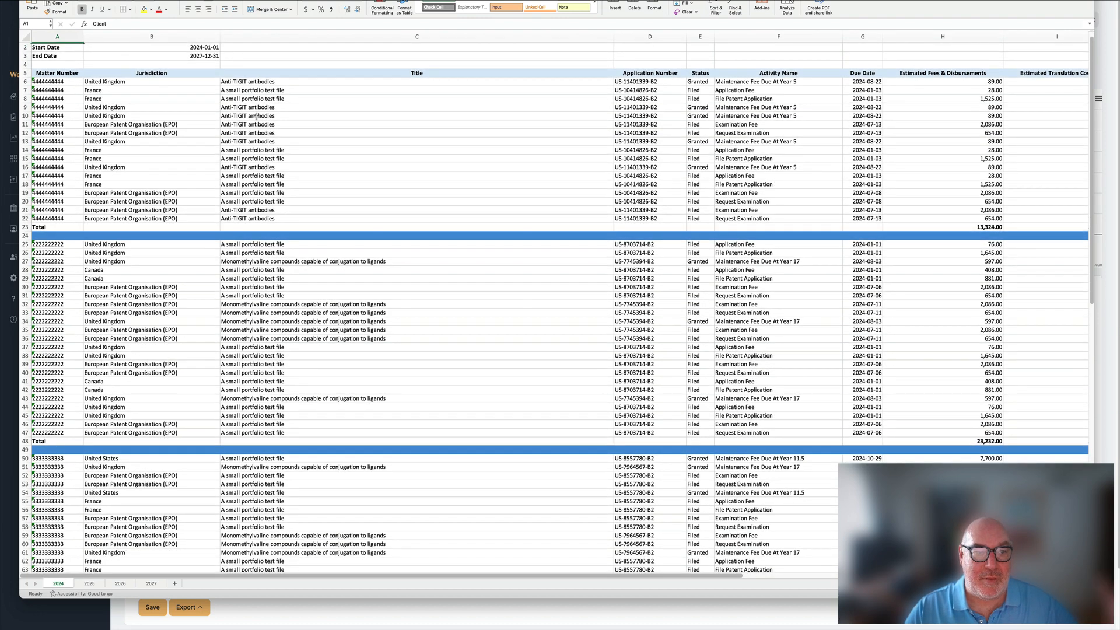
pyautogui.scroll(-2, 260, 118)
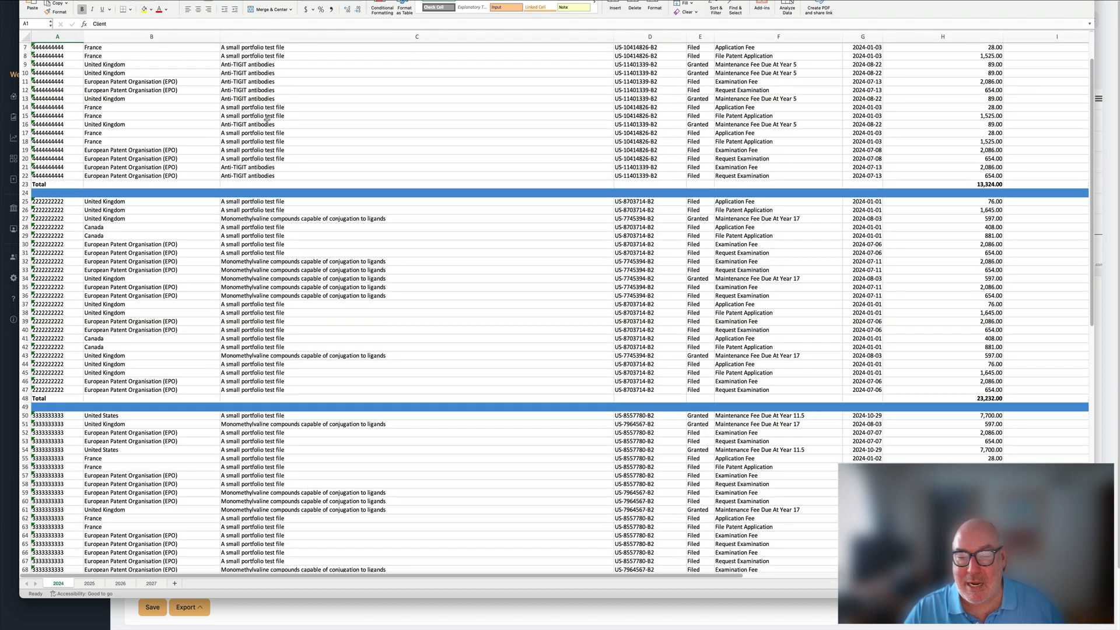
pyautogui.scroll(3, 266, 120)
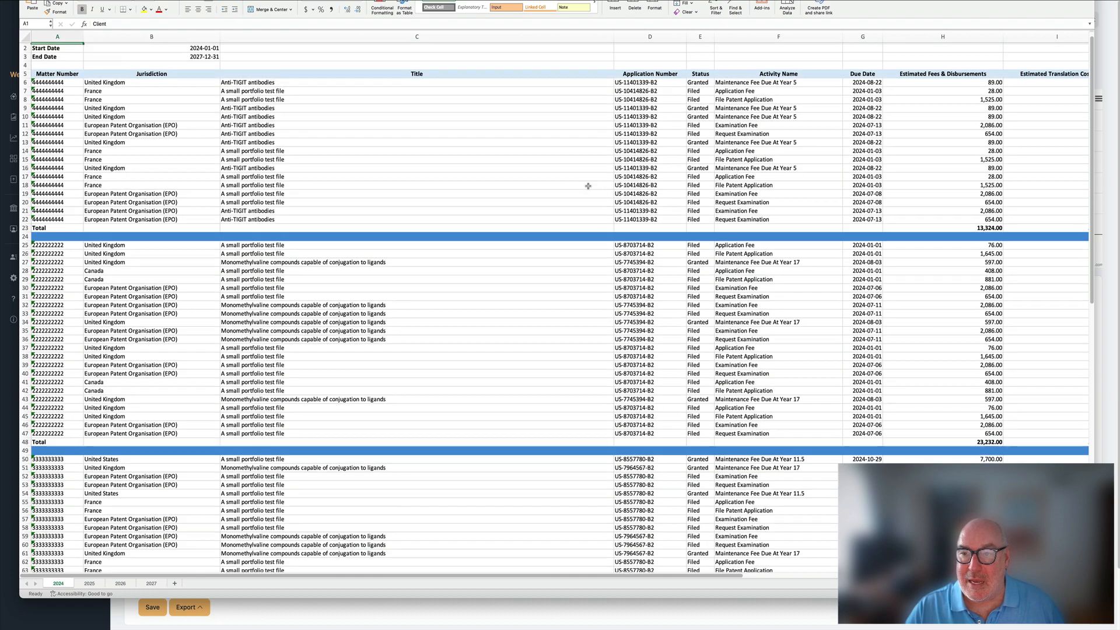
pyautogui.click(959, 73)
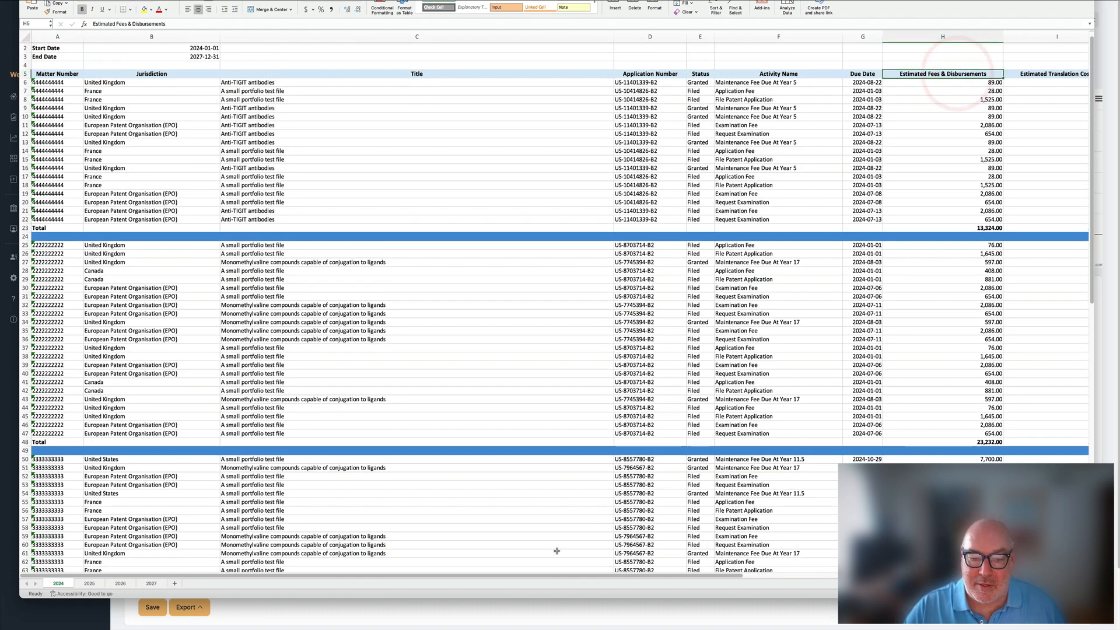
pyautogui.moveTo(554, 577); pyautogui.dragTo(892, 577)
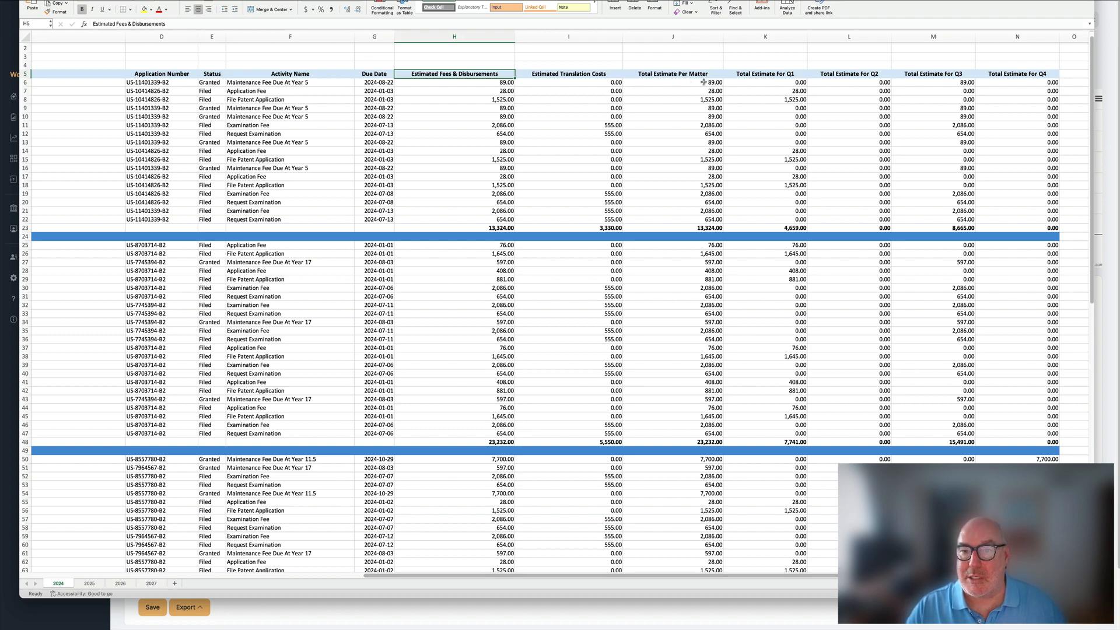
# - Check the Total Estimate columns for Q1 to Q4 on the 2024 sheet and the Q4 grand total in cell N124
pyautogui.click(788, 77)
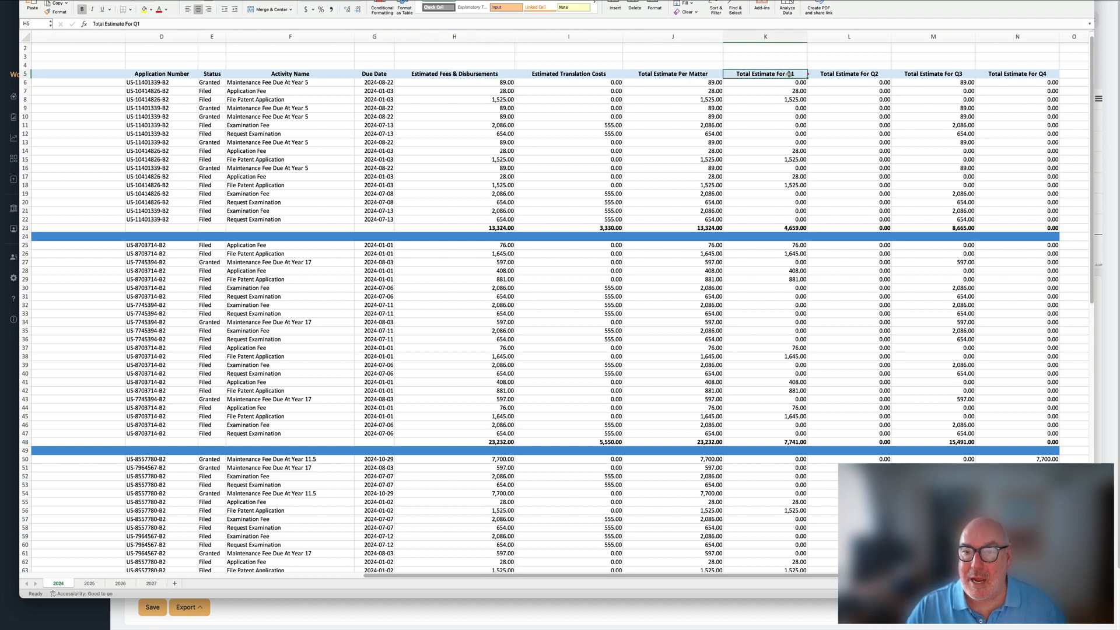
pyautogui.click(833, 80)
pyautogui.click(922, 76)
pyautogui.click(991, 75)
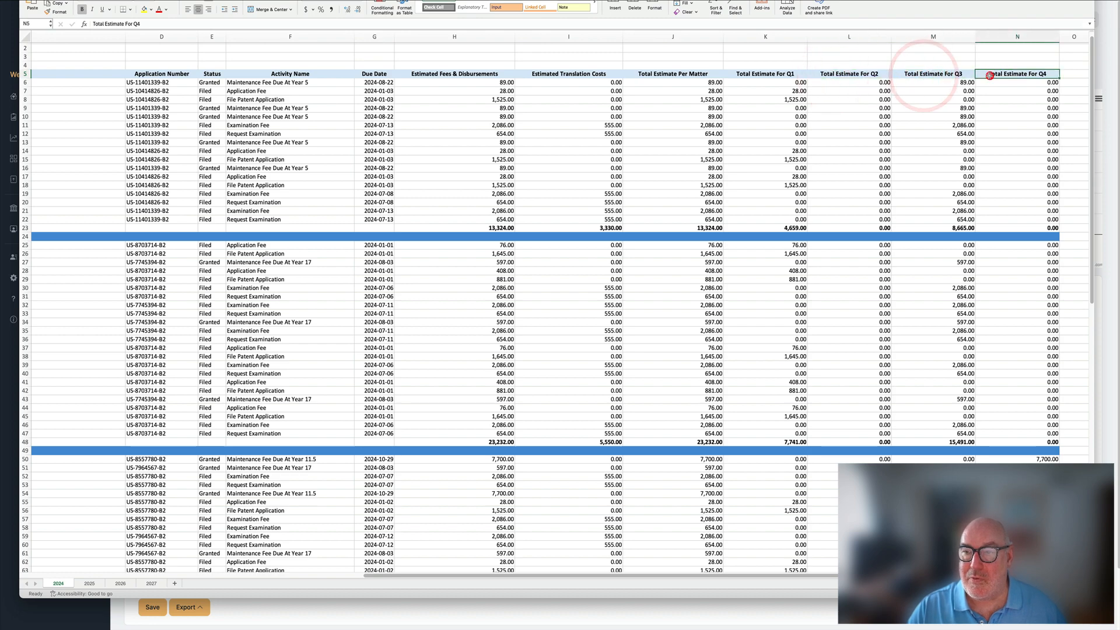
pyautogui.scroll(-1, 931, 183)
pyautogui.scroll(-20, 931, 183)
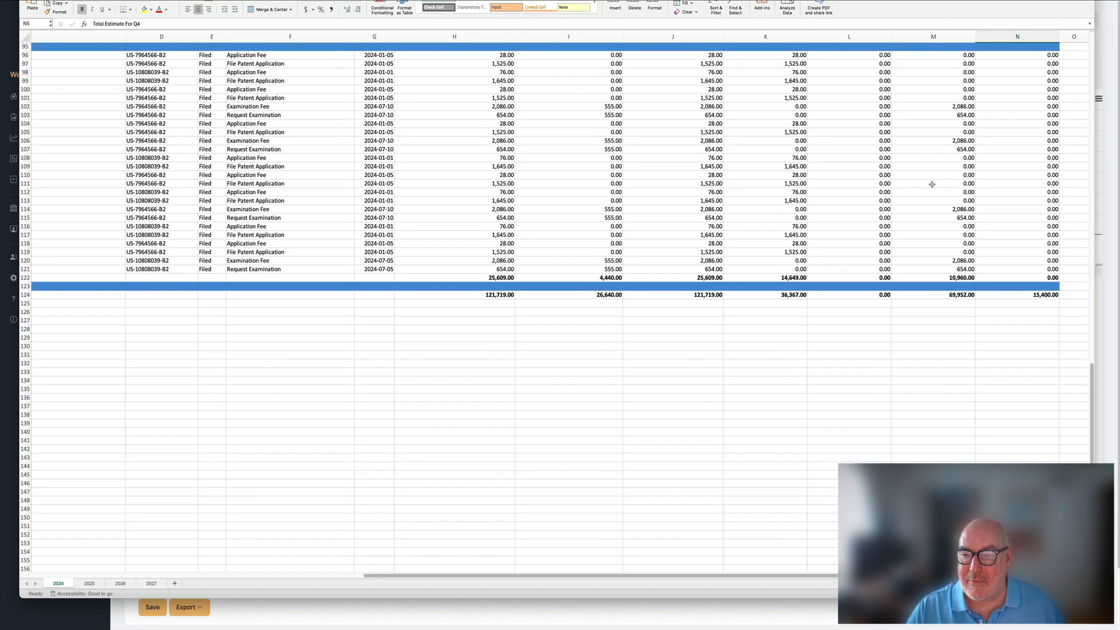
pyautogui.click(1048, 294)
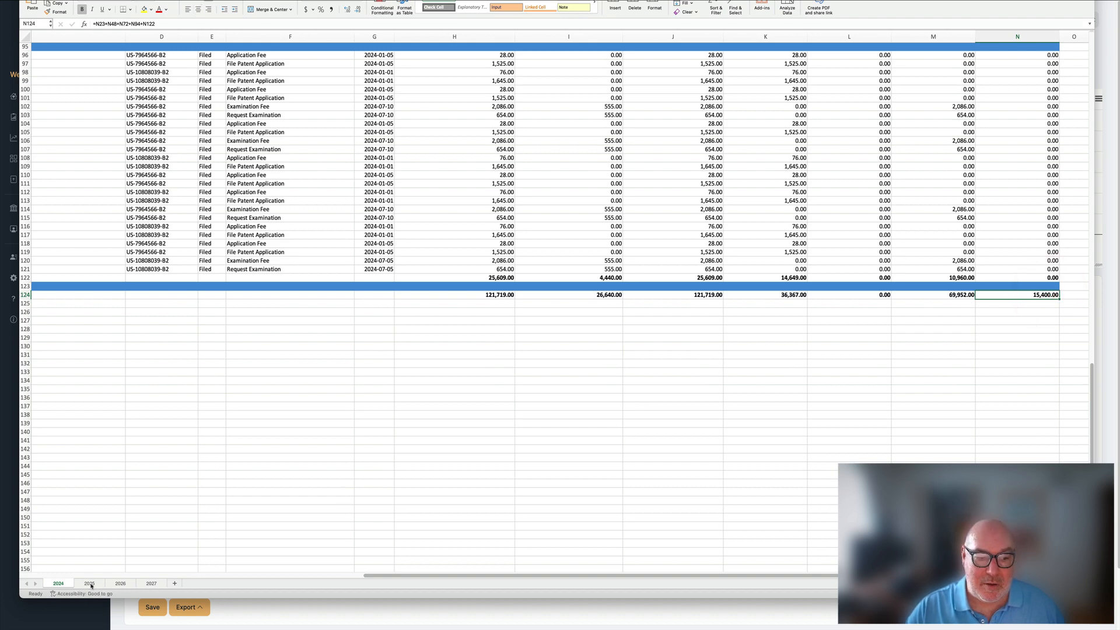
# - Look through the 2025, 2026 and 2027 sheets of the exported report
pyautogui.click(66, 583)
pyautogui.click(89, 583)
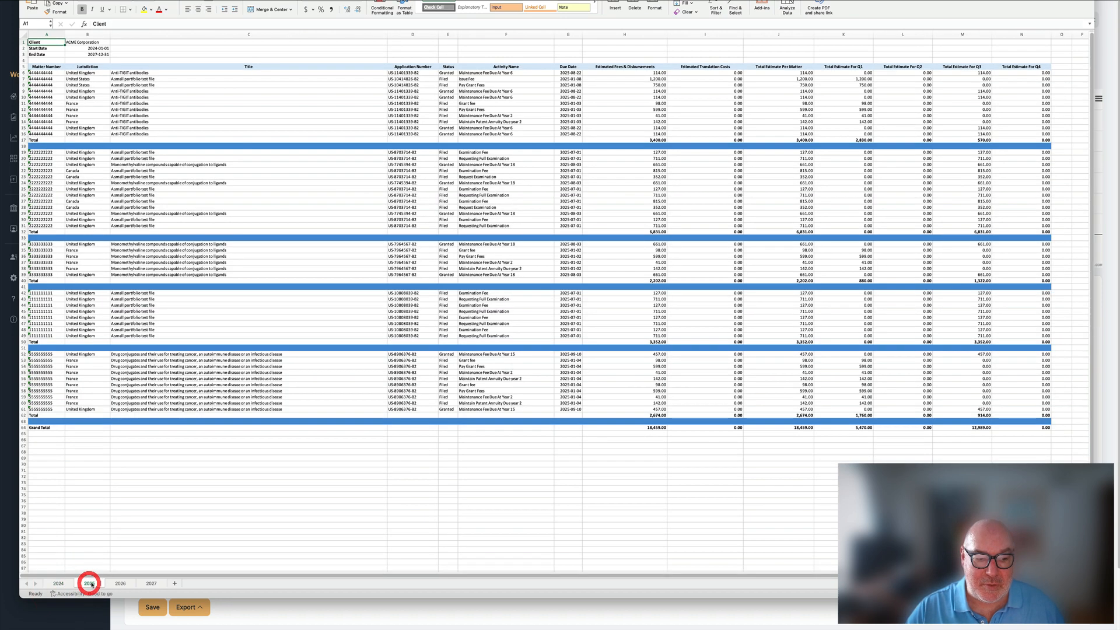
pyautogui.click(120, 583)
pyautogui.click(151, 584)
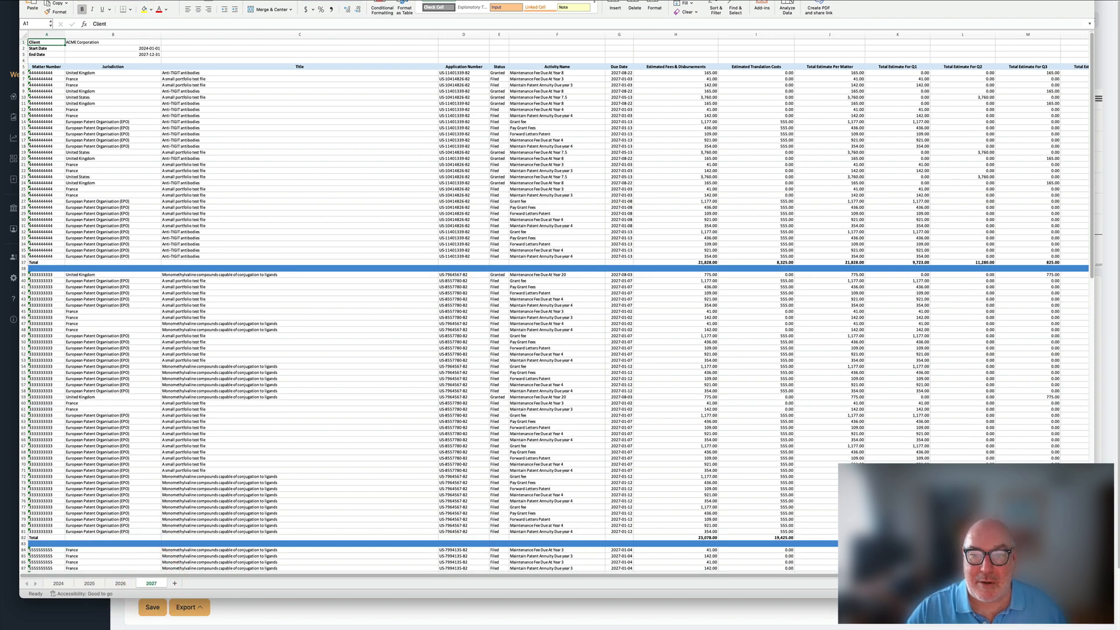
# - Switch back to the Prokurio planner, look at the Custom Fees options and the Foreign Filings section, and return to New Applications
pyautogui.press('super+Tab')
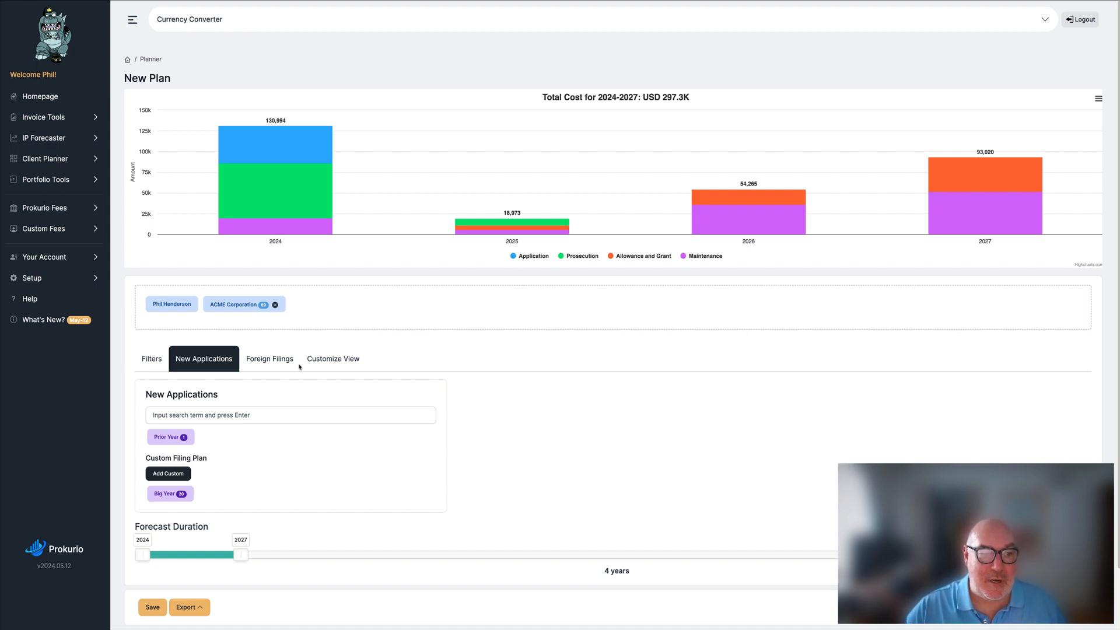
pyautogui.click(89, 231)
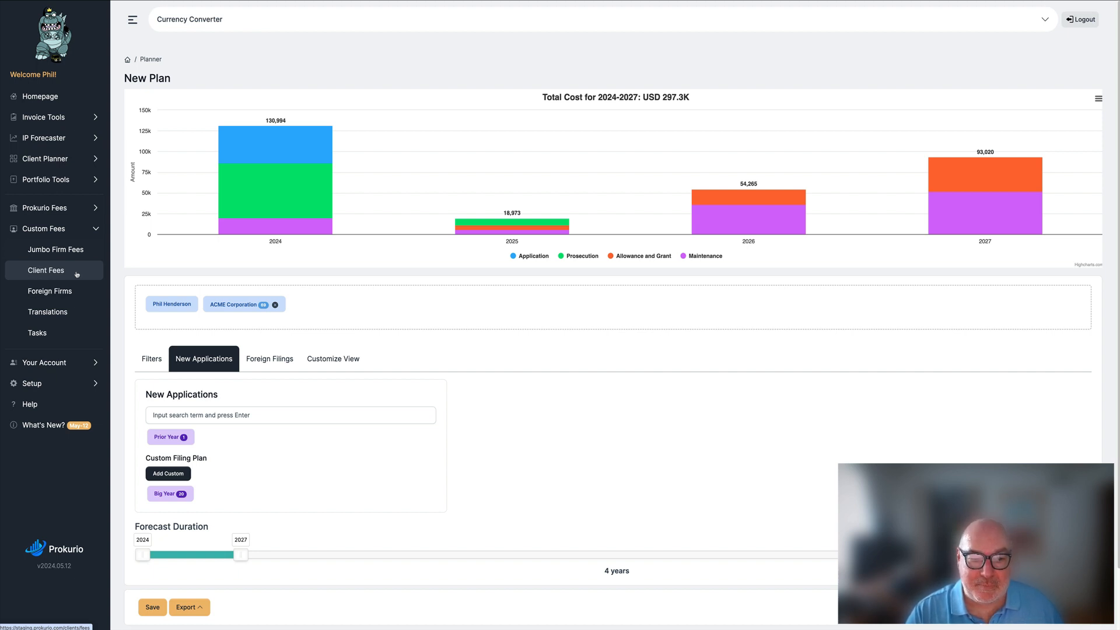
pyautogui.click(284, 362)
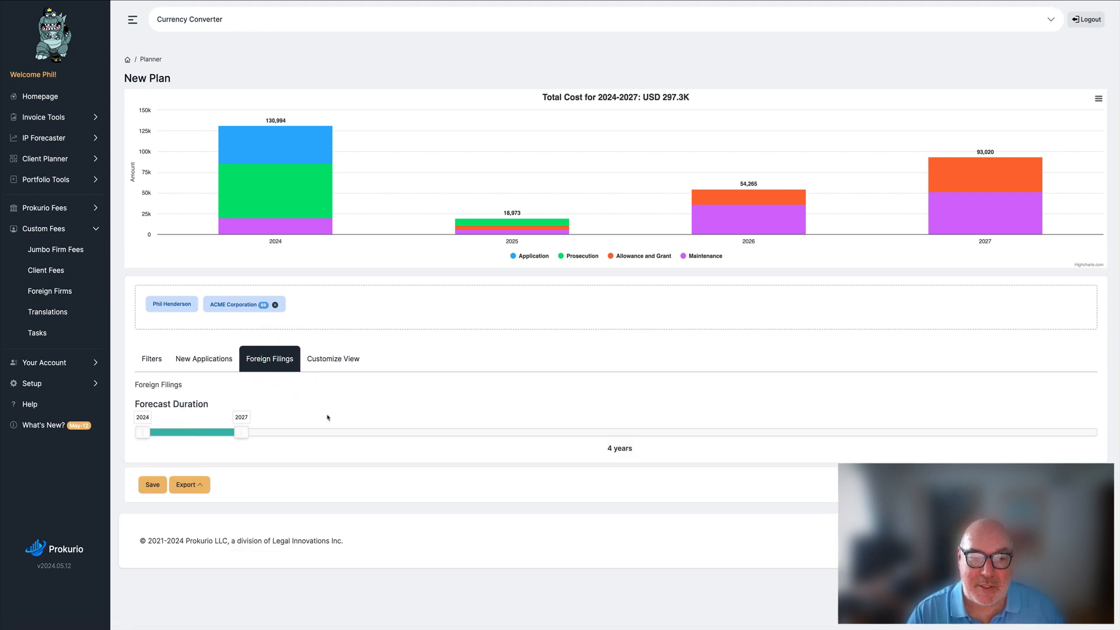
pyautogui.click(189, 364)
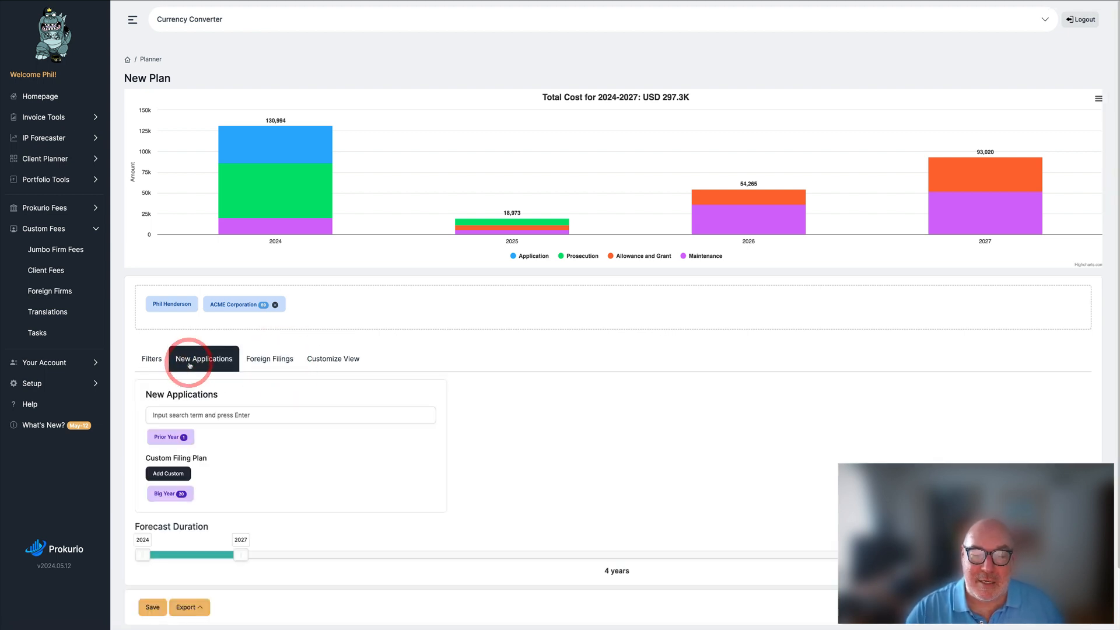